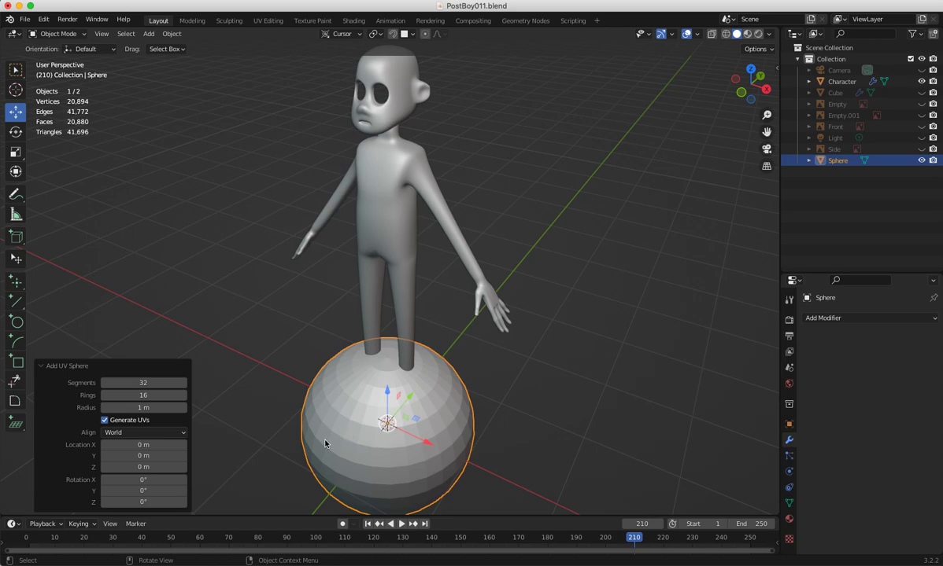
{"action": "key", "text": "shift+space"}
{"action": "key", "text": "r"}
{"action": "left_click_drag", "start_coordinate": [364, 424], "coordinate": [365, 466]}
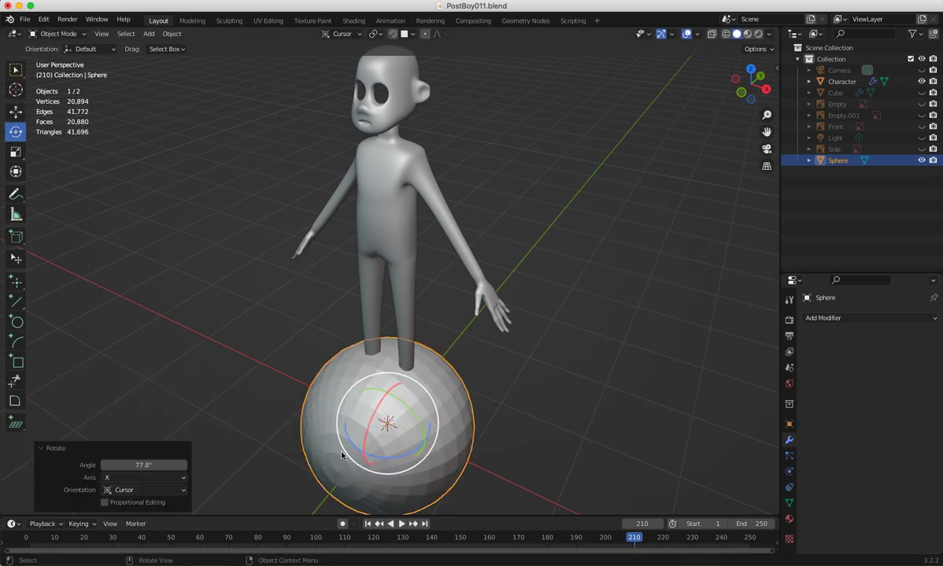
{"action": "key", "text": "super+z"}
{"action": "key", "text": "super+z"}
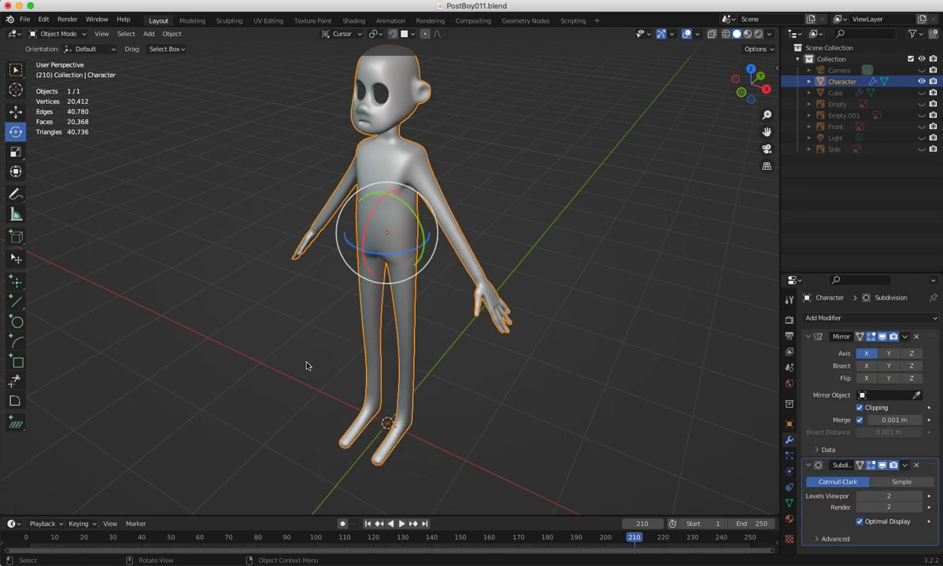
Add a UV sphere at the world origin with 16 segments
{"action": "left_click", "coordinate": [171, 34]}
{"action": "mouse_move", "coordinate": [148, 34]}
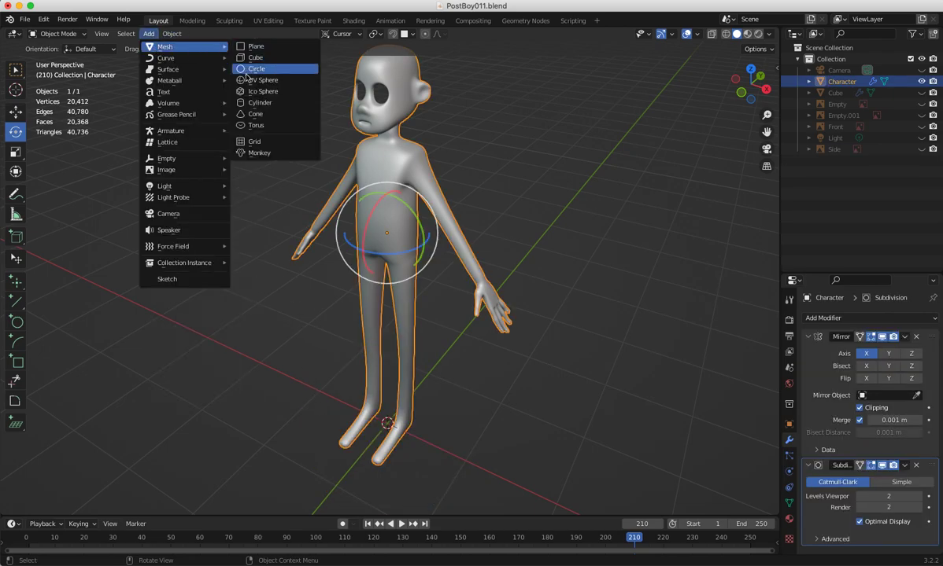
{"action": "left_click", "coordinate": [247, 80]}
{"action": "left_click", "coordinate": [145, 383]}
{"action": "type", "text": "16"}
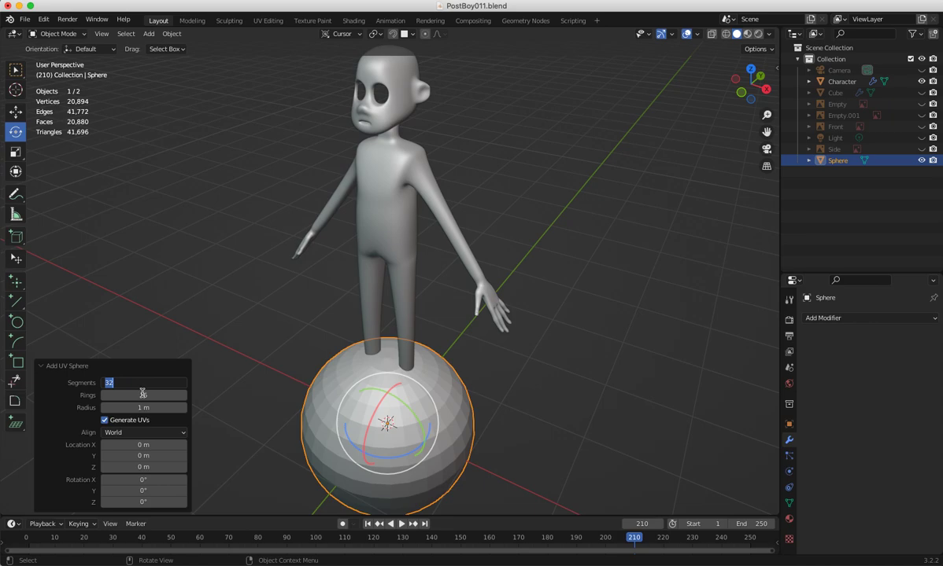
{"action": "key", "text": "Return"}
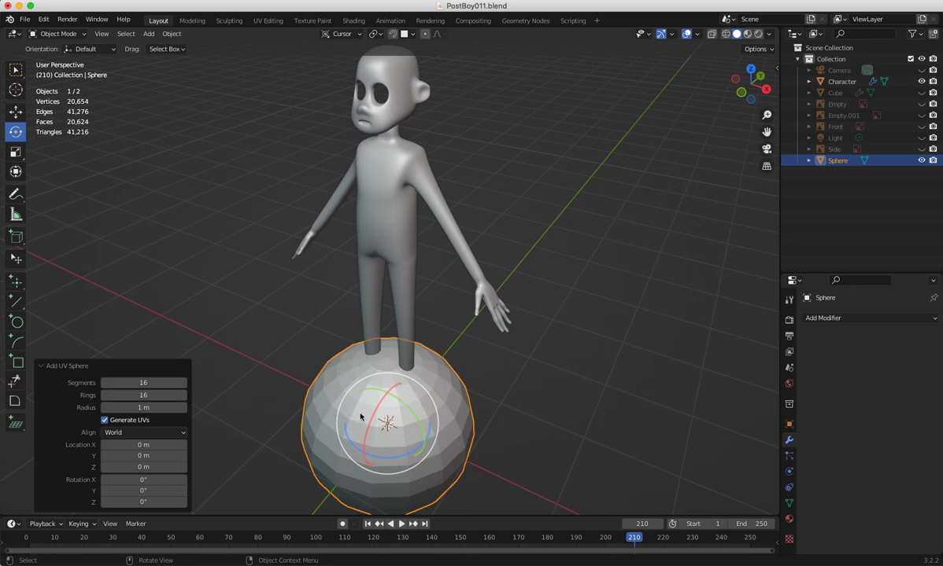
Rotate the sphere 90° about the X axis
{"action": "left_click_drag", "start_coordinate": [350, 389], "coordinate": [366, 437]}
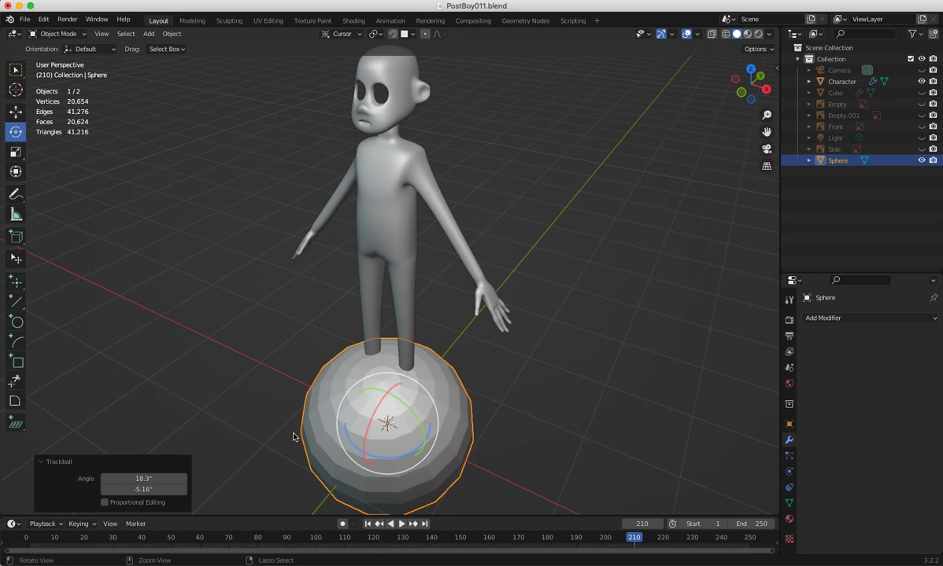
{"action": "key", "text": "ctrl+z"}
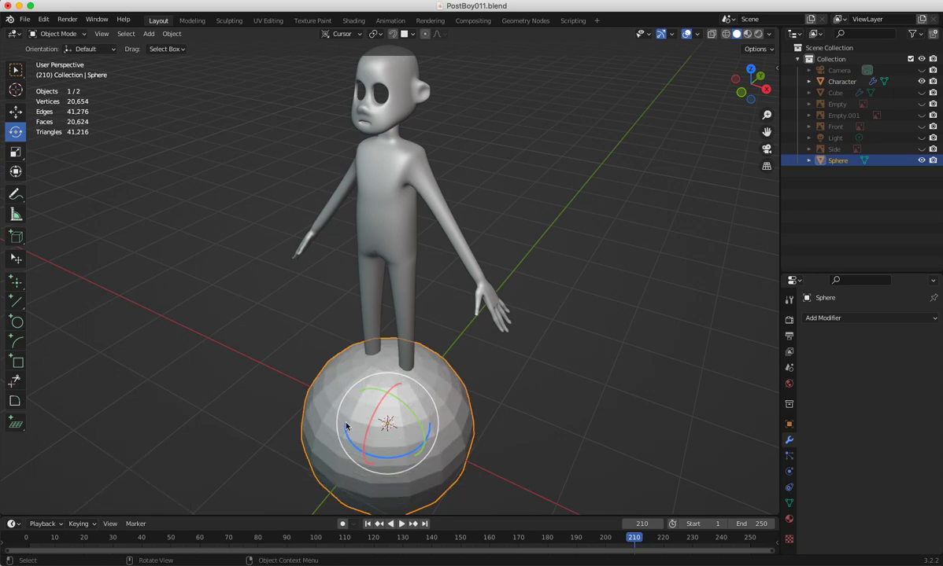
{"action": "left_click_drag", "start_coordinate": [376, 411], "coordinate": [347, 446]}
{"action": "left_click", "coordinate": [163, 465]}
{"action": "type", "text": "90"}
{"action": "key", "text": "Return"}
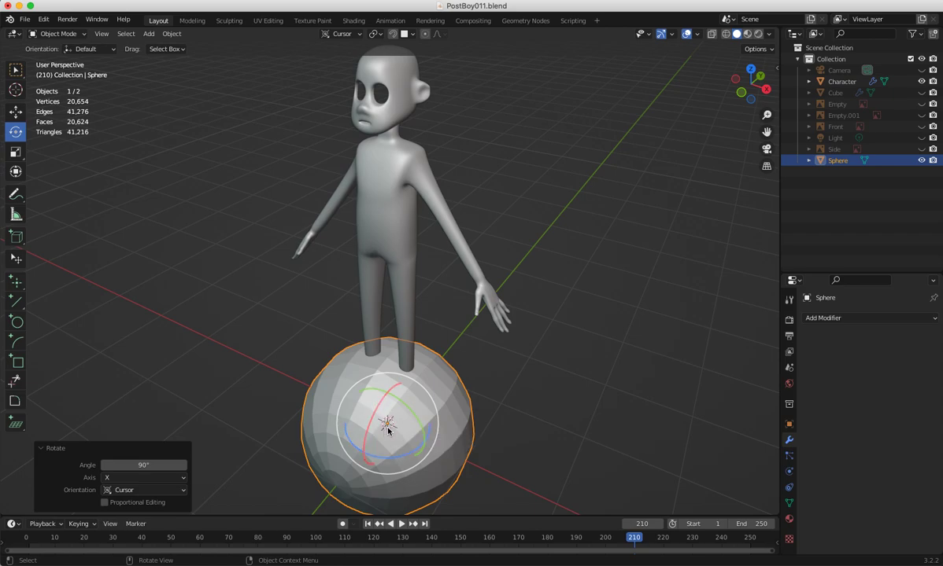
Hide the Character object so that only the sphere is shown
{"action": "left_click", "coordinate": [921, 81]}
{"action": "middle_click_drag", "start_coordinate": [728, 236], "coordinate": [417, 267]}
{"action": "middle_click_drag", "start_coordinate": [427, 370], "coordinate": [403, 232], "text": "shift"}
{"action": "scroll", "coordinate": [272, 241], "scroll_direction": "up", "scroll_amount": 3}
{"action": "middle_click_drag", "start_coordinate": [328, 276], "coordinate": [270, 251]}
{"action": "middle_click_drag", "start_coordinate": [269, 245], "coordinate": [398, 224], "text": "shift"}
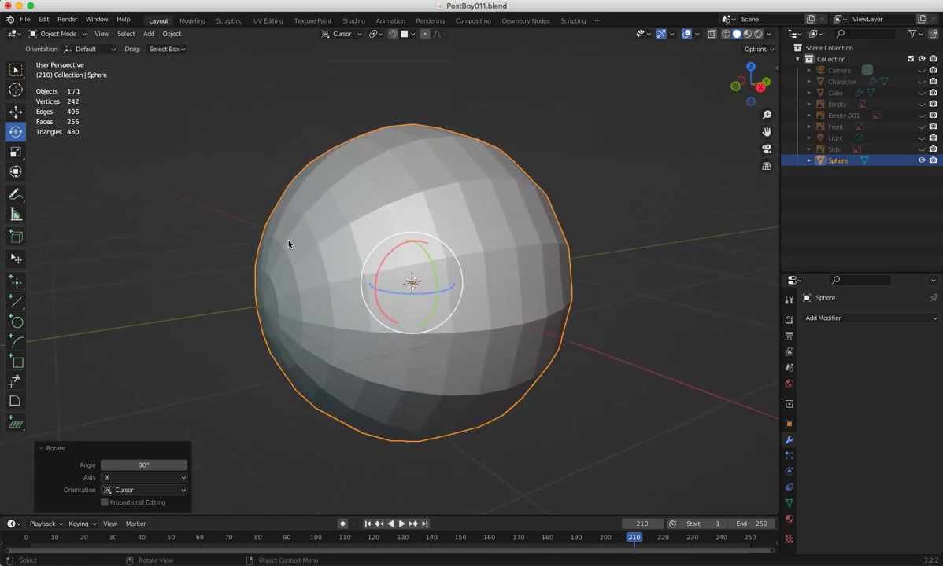
{"action": "left_click", "coordinate": [209, 241]}
{"action": "middle_click_drag", "start_coordinate": [232, 246], "coordinate": [314, 247]}
Rename the sphere object as eye_inner
{"action": "double_click", "coordinate": [837, 160]}
{"action": "type", "text": "eye_ir"}
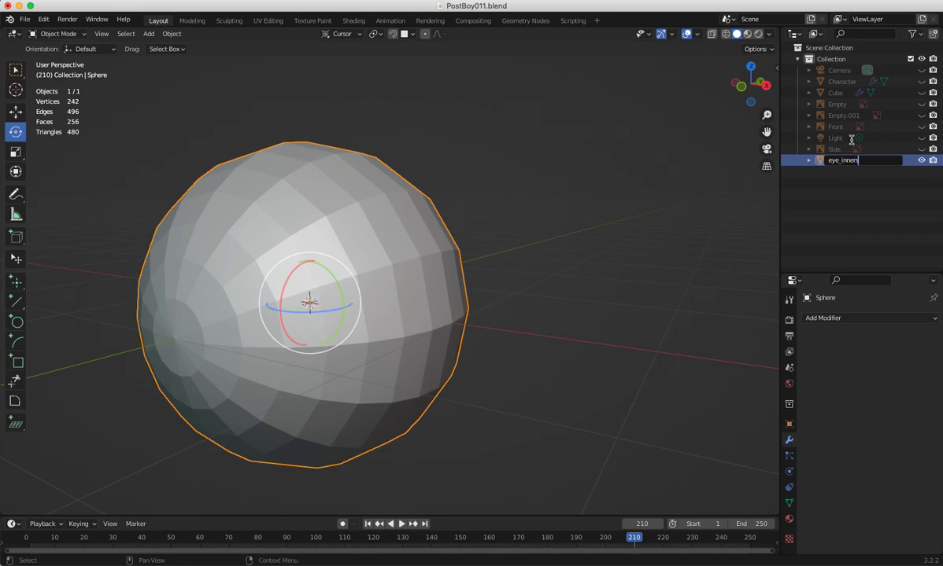
{"action": "type", "text": "ners"}
{"action": "key", "text": "BackSpace"}
{"action": "key", "text": "Return"}
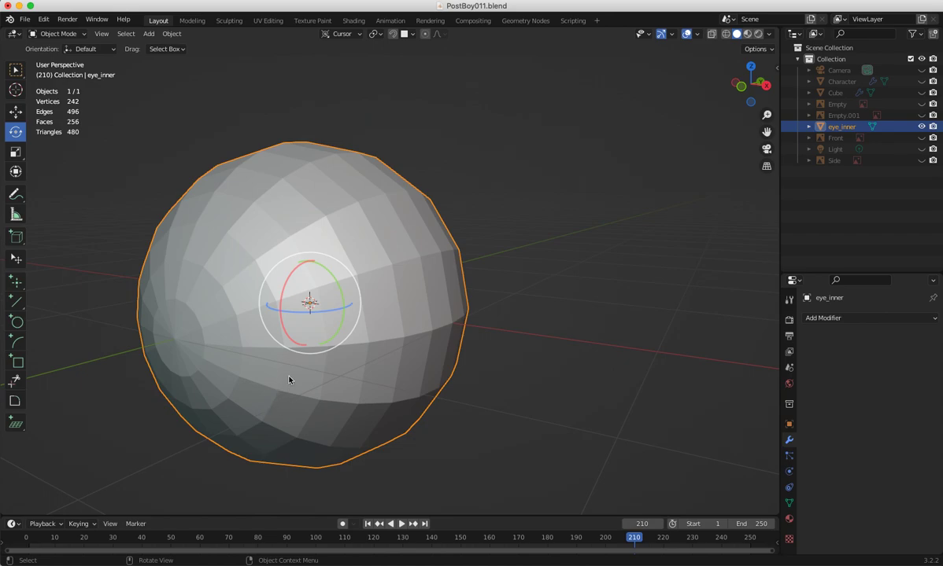
Duplicate eye_inner in place as Eye_outer and hide the duplicate
{"action": "key", "text": "shift+d"}
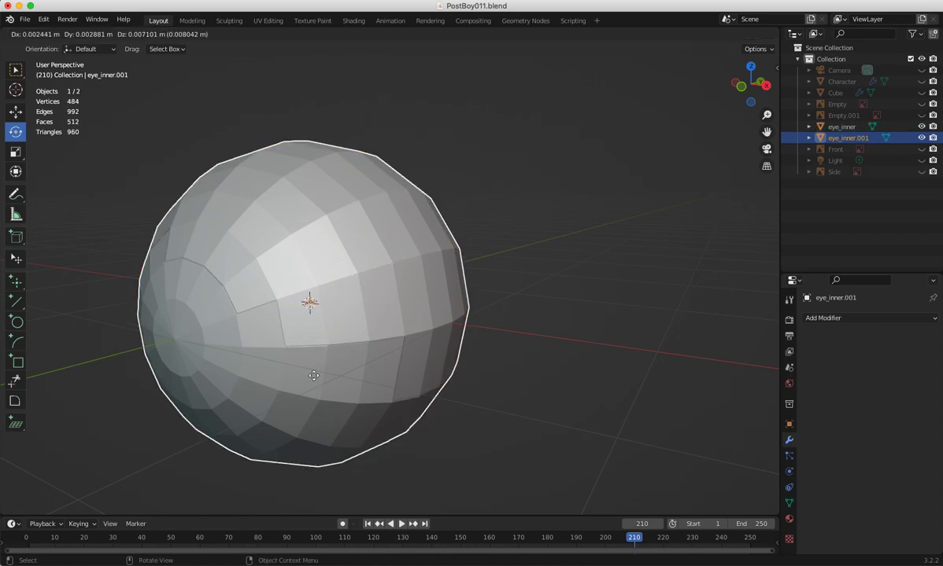
{"action": "right_click", "coordinate": [303, 360]}
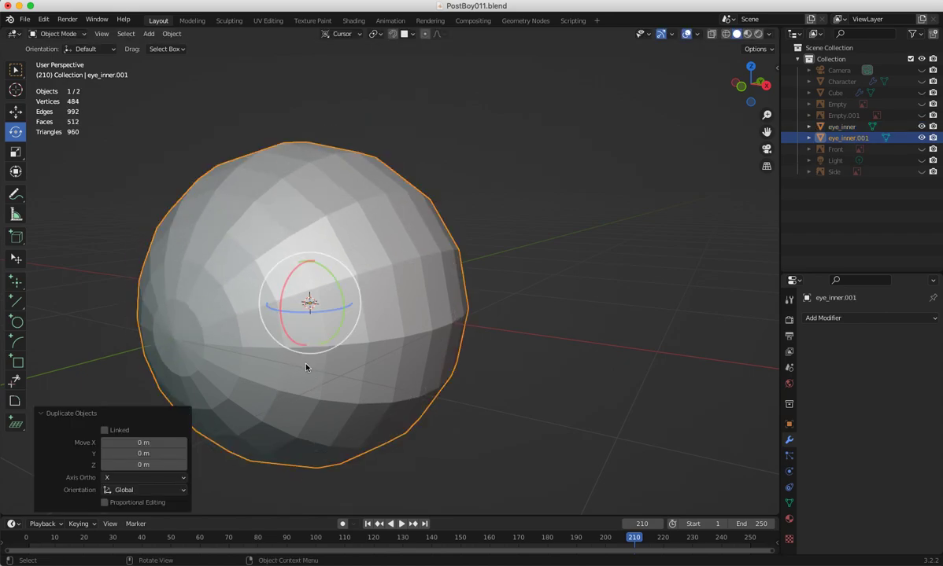
{"action": "double_click", "coordinate": [833, 140]}
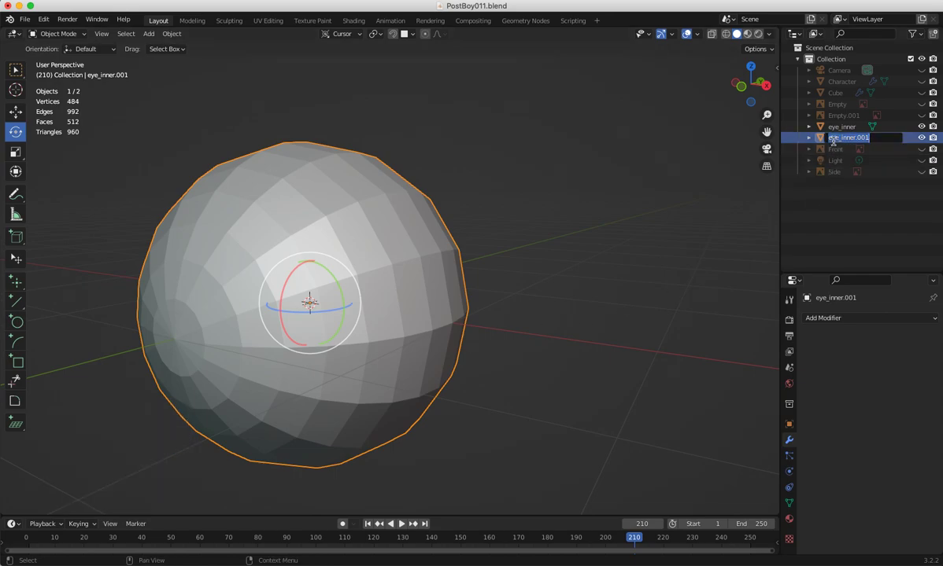
{"action": "type", "text": "Eye_outer"}
{"action": "key", "text": "Return"}
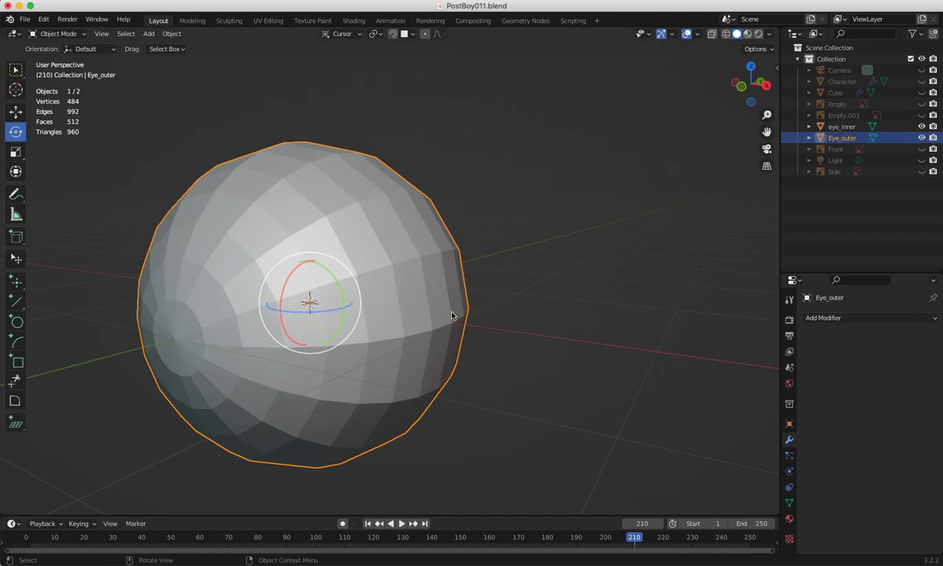
{"action": "key", "text": "h"}
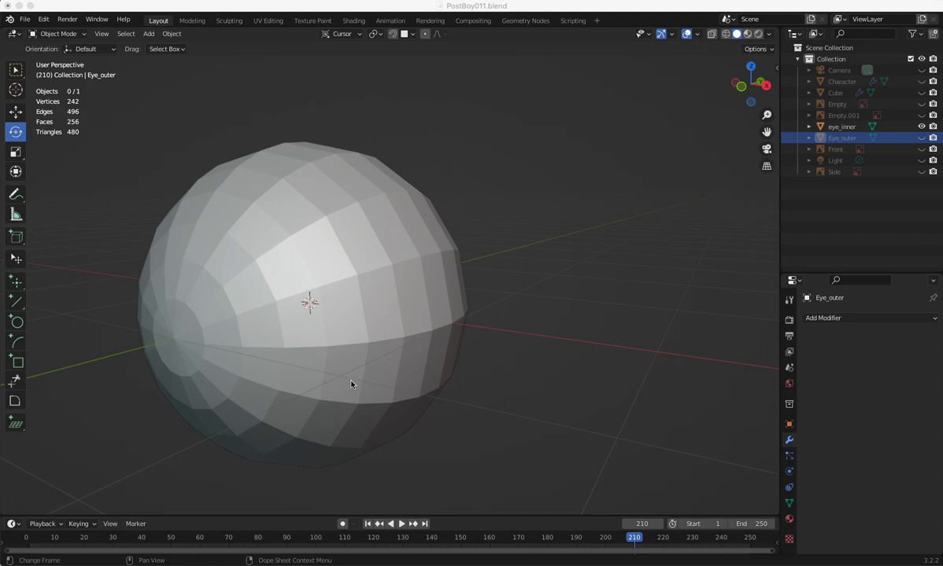
In Edit Mode, select the pole vertex and first two vertex rings at the front of eye_inner, using right view with X-ray
{"action": "middle_click_drag", "start_coordinate": [351, 384], "coordinate": [336, 398]}
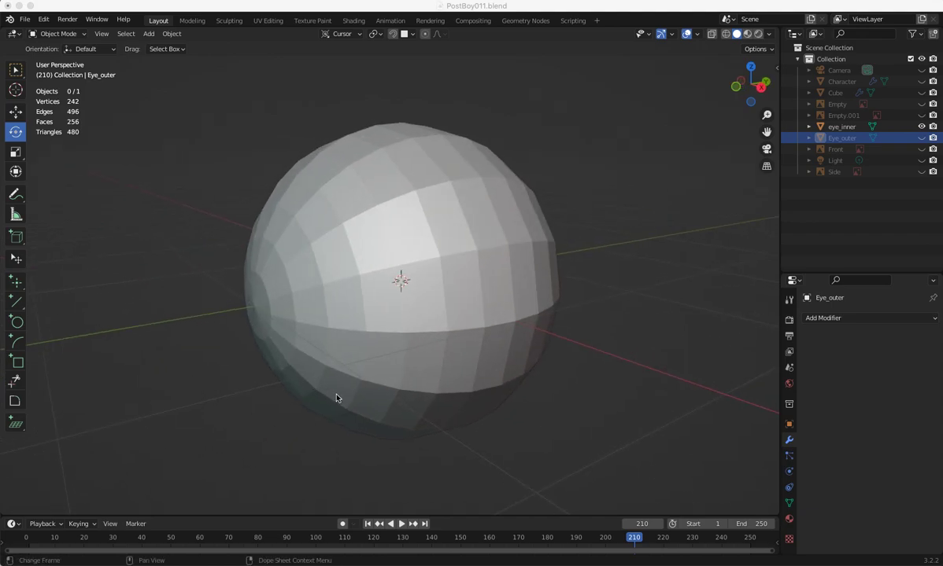
{"action": "left_click", "coordinate": [318, 335]}
{"action": "key", "text": "KP_3"}
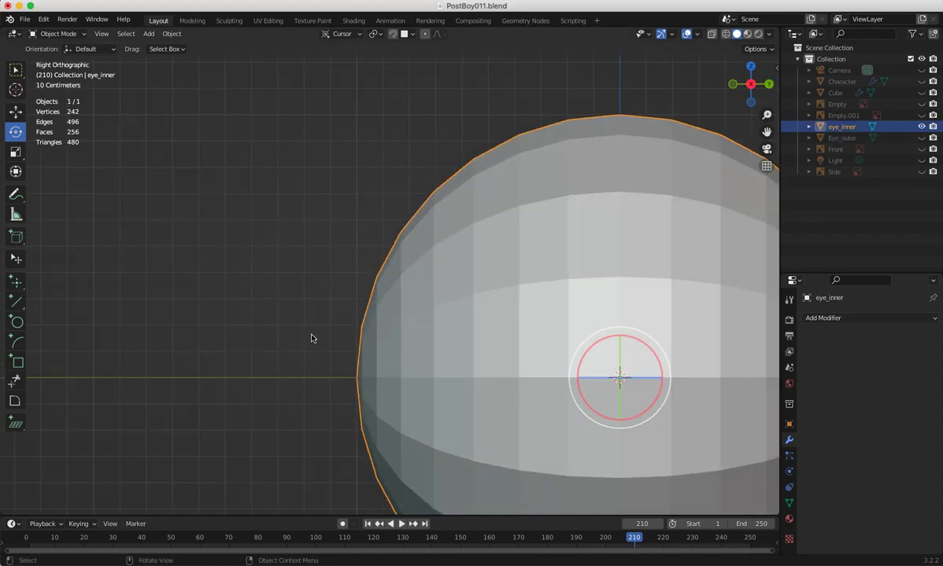
{"action": "mouse_move", "coordinate": [412, 247]}
{"action": "middle_mouse_down", "text": "shift"}
{"action": "mouse_move", "coordinate": [360, 175]}
{"action": "mouse_move", "coordinate": [403, 221]}
{"action": "mouse_move", "coordinate": [404, 239]}
{"action": "middle_mouse_up", "text": "shift"}
{"action": "middle_click_drag", "start_coordinate": [383, 197], "coordinate": [245, 210], "text": "shift"}
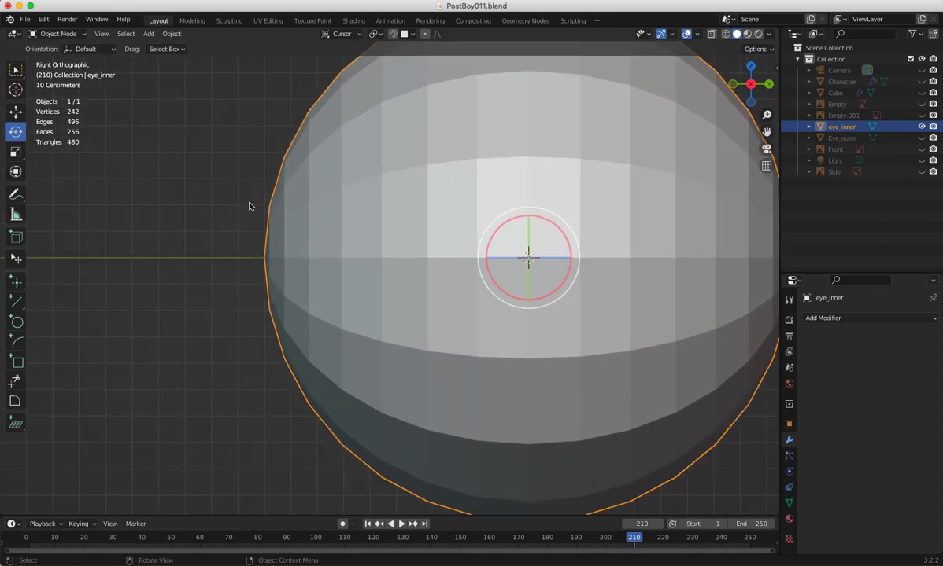
{"action": "key", "text": "alt+z"}
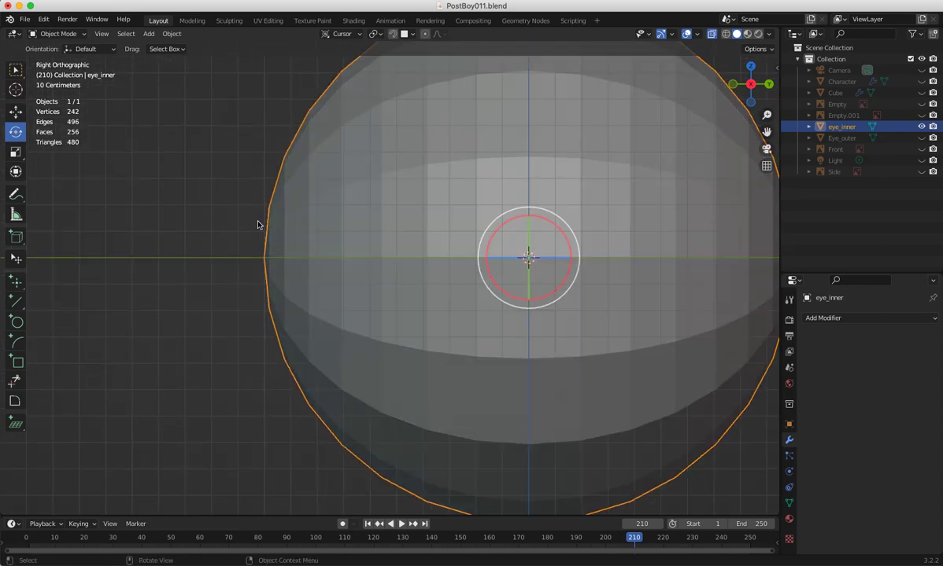
{"action": "left_click", "coordinate": [62, 33]}
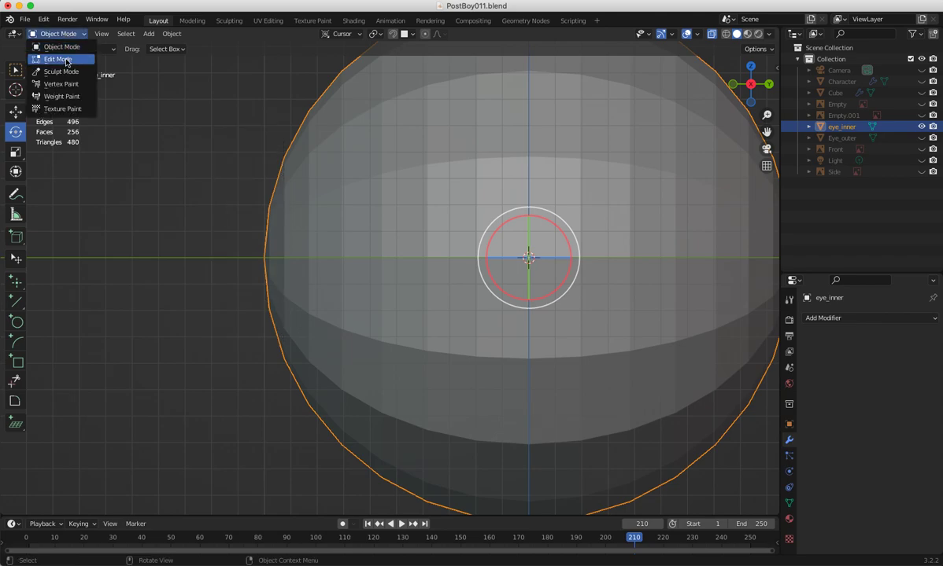
{"action": "left_click", "coordinate": [59, 56]}
{"action": "key", "text": "alt+a"}
{"action": "left_click_drag", "start_coordinate": [184, 107], "coordinate": [278, 409]}
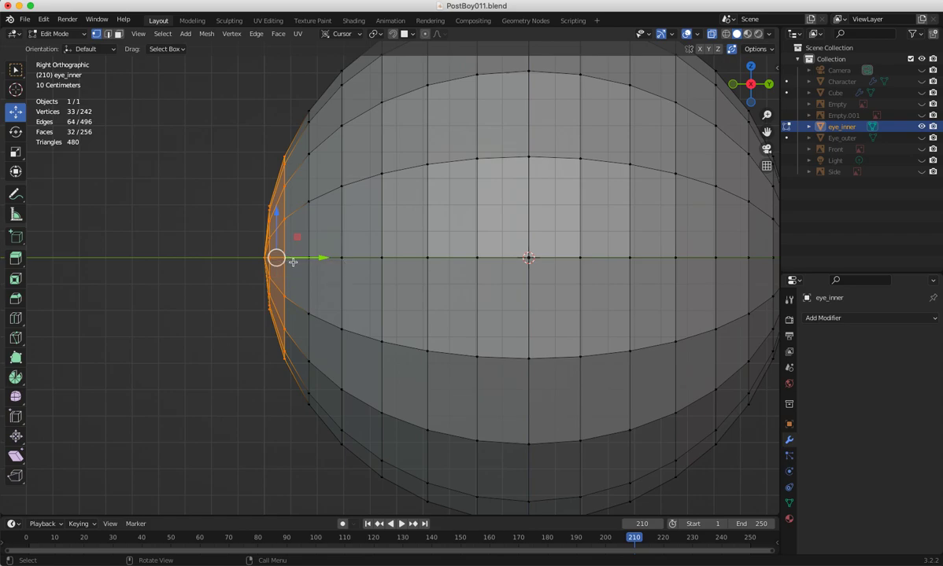
Flatten the selected front vertices of eye_inner by scaling them to 0 on the Y axis
{"action": "key", "text": "s"}
{"action": "left_click_drag", "start_coordinate": [314, 260], "coordinate": [276, 257]}
{"action": "left_click", "coordinate": [158, 466]}
{"action": "type", "text": "0"}
{"action": "key", "text": "Return"}
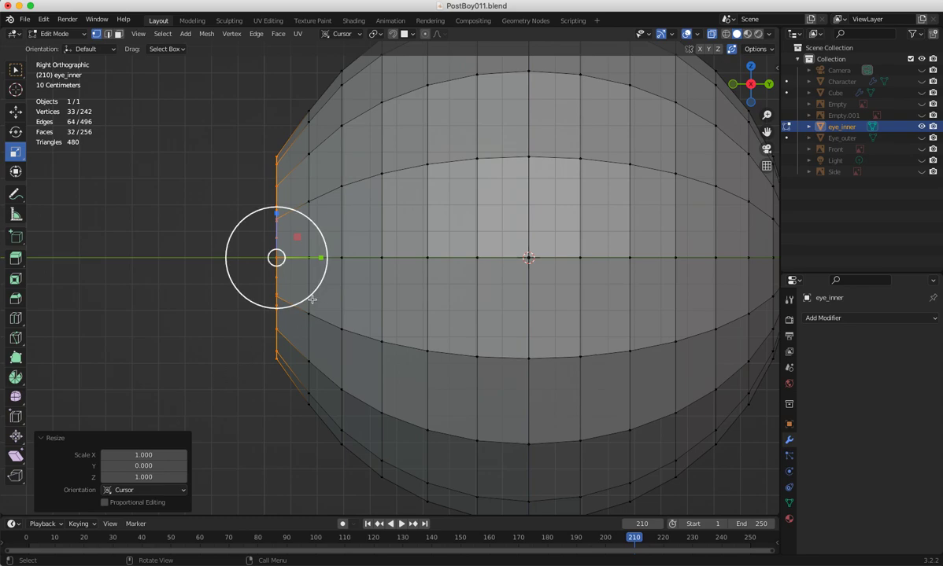
Move the flattened front vertices slightly along the Y axis, turn off X-ray and deselect them
{"action": "key", "text": "g"}
{"action": "left_click_drag", "start_coordinate": [330, 258], "coordinate": [333, 257]}
{"action": "middle_click_drag", "start_coordinate": [331, 309], "coordinate": [185, 238]}
{"action": "left_click", "coordinate": [714, 34]}
{"action": "left_click", "coordinate": [252, 269]}
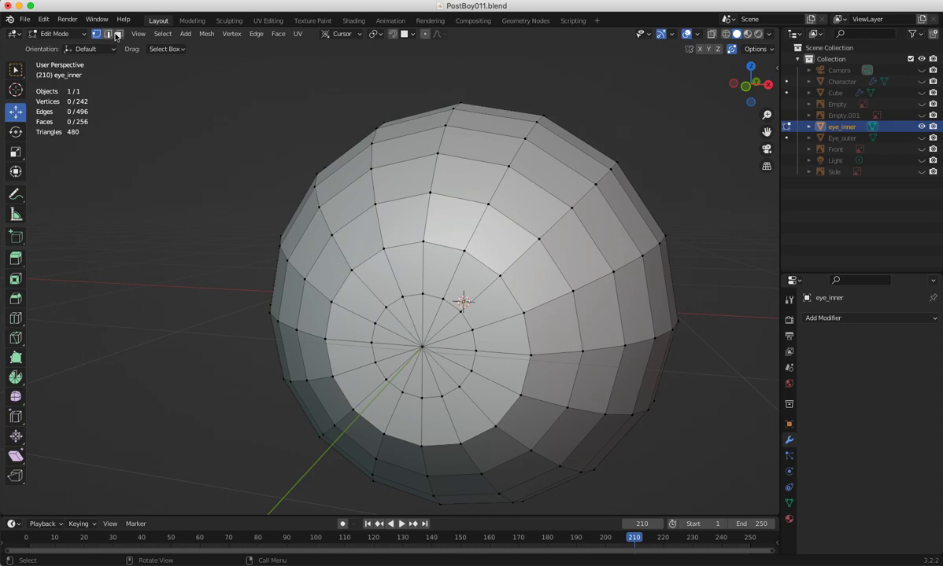
Select the innermost ring of faces around the front pole and inset them by about 0.039 m
{"action": "left_click", "coordinate": [421, 346]}
{"action": "middle_click_drag", "start_coordinate": [417, 369], "coordinate": [170, 117]}
{"action": "left_click", "coordinate": [119, 34]}
{"action": "left_click_drag", "start_coordinate": [399, 336], "coordinate": [423, 398]}
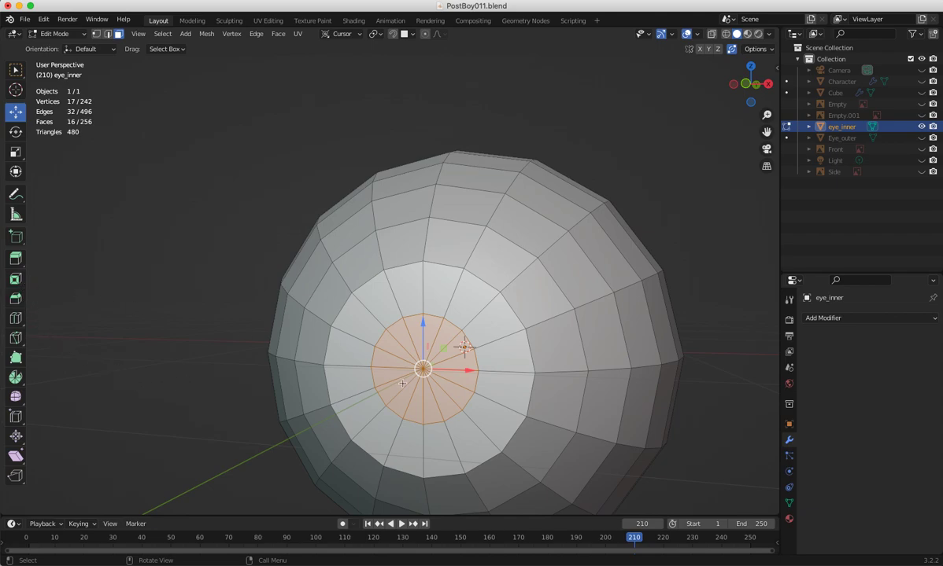
{"action": "key", "text": "i"}
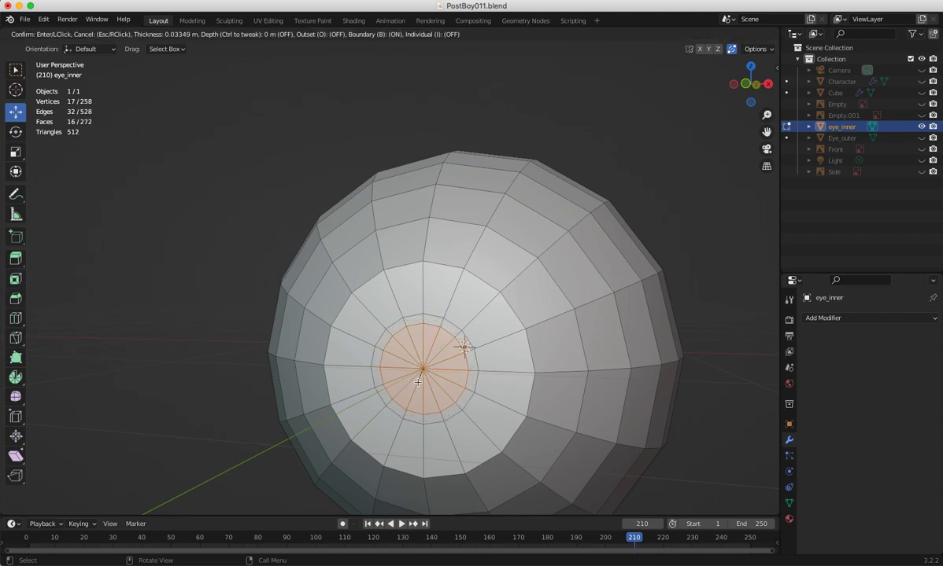
{"action": "left_click", "coordinate": [422, 381]}
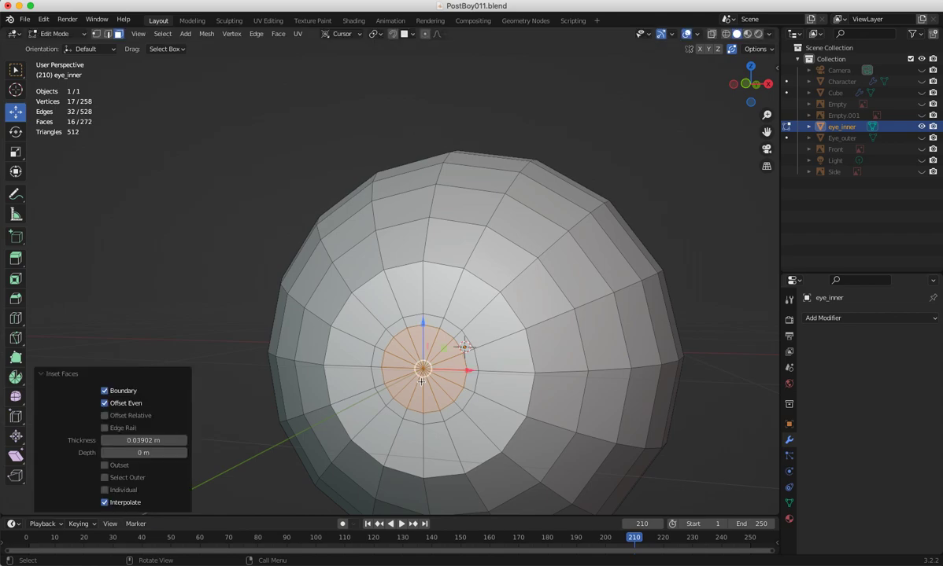
Extrude the inset center faces inward along the Y axis to form the pupil hole
{"action": "middle_click_drag", "start_coordinate": [402, 391], "coordinate": [311, 398]}
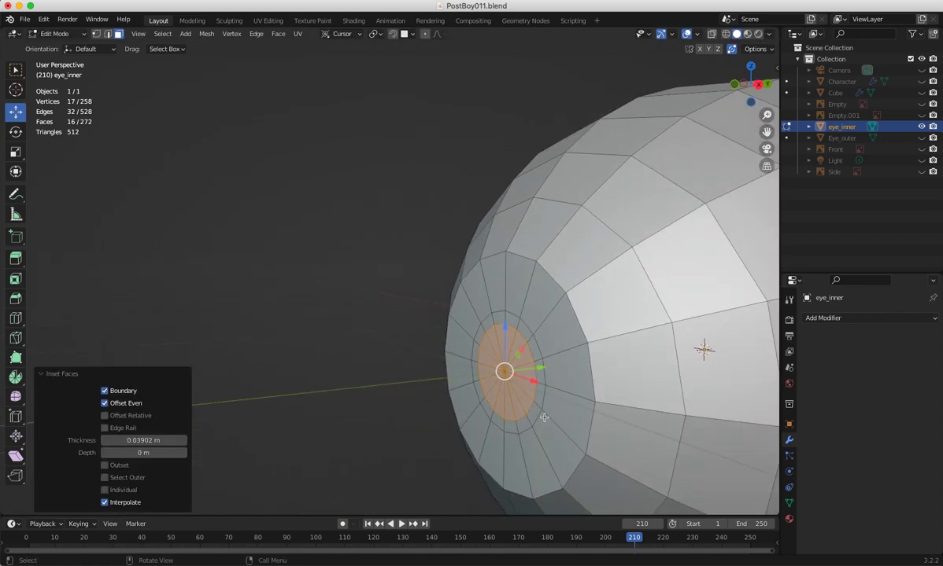
{"action": "key", "text": "e"}
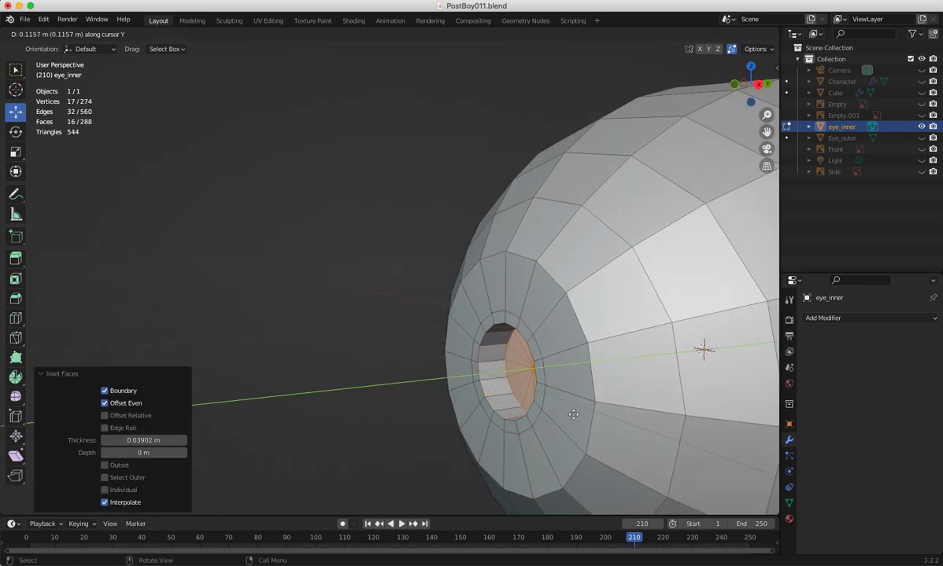
{"action": "left_click", "coordinate": [591, 411]}
{"action": "middle_click_drag", "start_coordinate": [618, 433], "coordinate": [746, 549]}
{"action": "mouse_move", "coordinate": [531, 409]}
{"action": "middle_mouse_down"}
{"action": "mouse_move", "coordinate": [443, 401]}
{"action": "mouse_move", "coordinate": [519, 405]}
{"action": "middle_mouse_up"}
{"action": "middle_click_drag", "start_coordinate": [461, 393], "coordinate": [435, 379]}
{"action": "left_click", "coordinate": [272, 312]}
{"action": "mouse_move", "coordinate": [272, 312]}
{"action": "middle_mouse_down"}
{"action": "mouse_move", "coordinate": [290, 300]}
{"action": "mouse_move", "coordinate": [269, 358]}
{"action": "mouse_move", "coordinate": [256, 331]}
{"action": "mouse_move", "coordinate": [275, 330]}
{"action": "middle_mouse_up"}
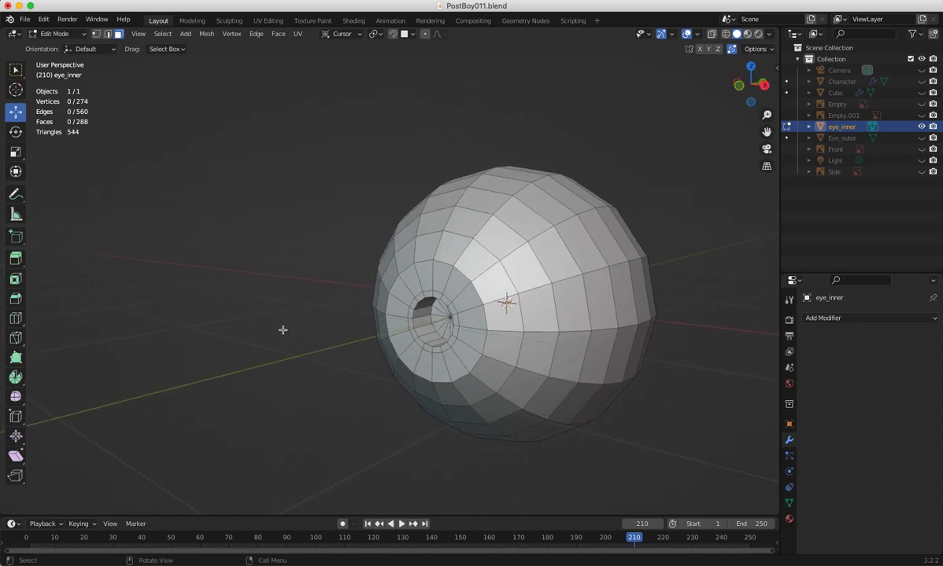
{"action": "middle_click_drag", "start_coordinate": [325, 312], "coordinate": [237, 275], "text": "shift"}
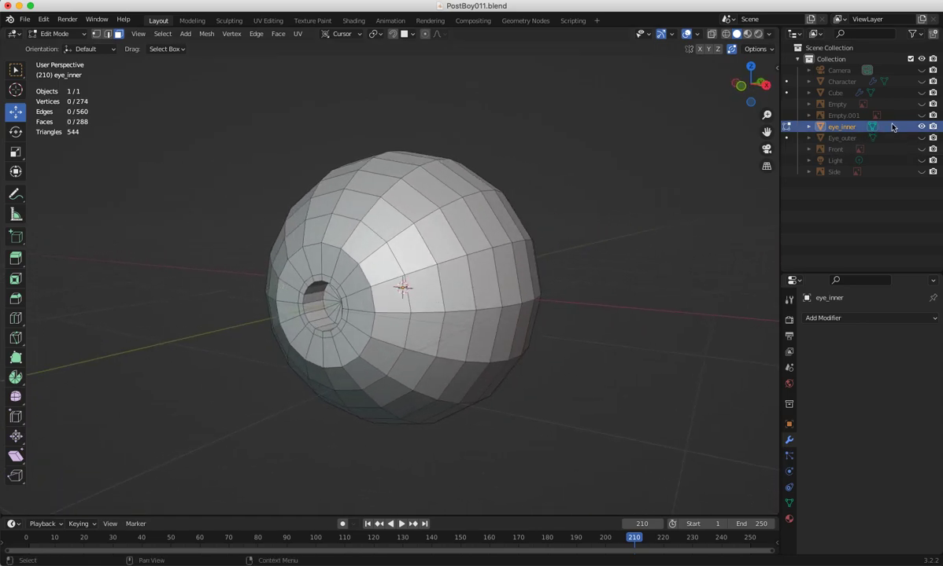
Hide eye_inner and show Eye_outer in right orthographic view
{"action": "left_click", "coordinate": [922, 127]}
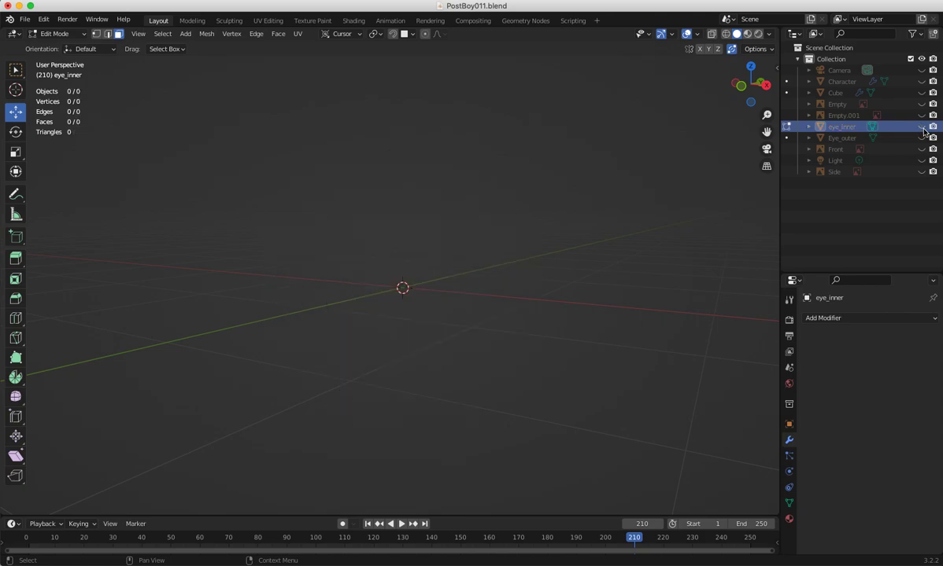
{"action": "left_click", "coordinate": [922, 138]}
{"action": "middle_click_drag", "start_coordinate": [431, 343], "coordinate": [341, 355]}
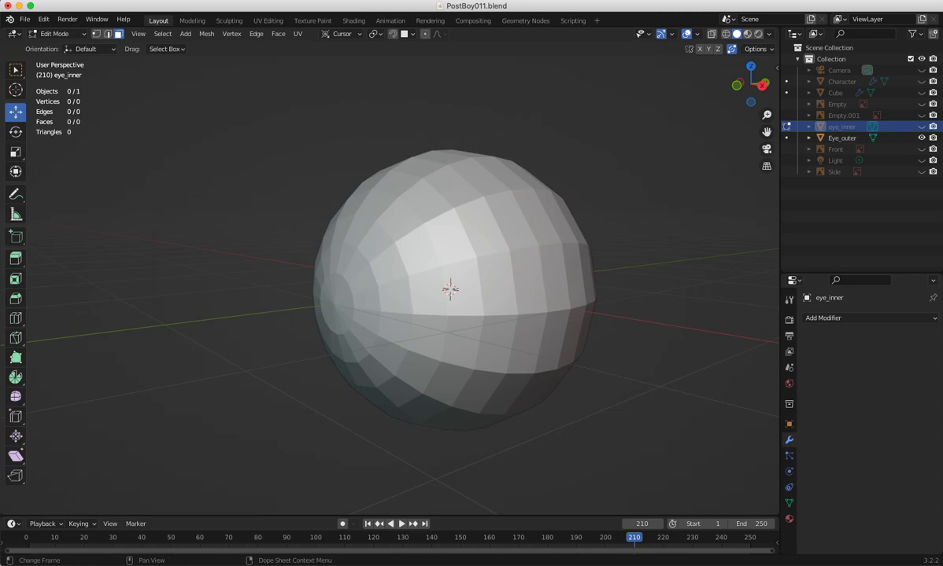
{"action": "left_click", "coordinate": [724, 563]}
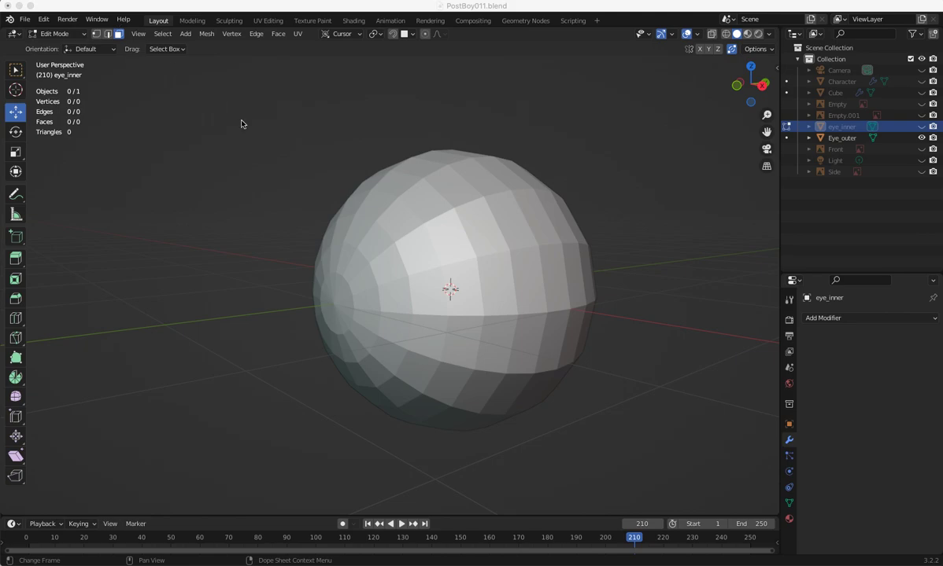
{"action": "key", "text": "KP_3"}
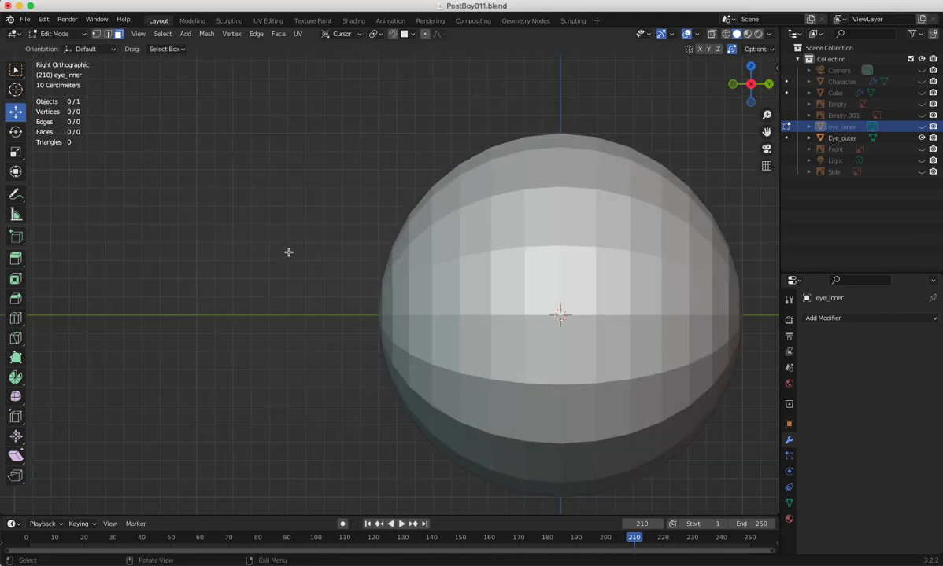
Leave editing of eye_inner, enter Edit Mode on Eye_outer with X-ray on, deselect everything and activate the Loop Cut tool
{"action": "key", "text": "alt+z"}
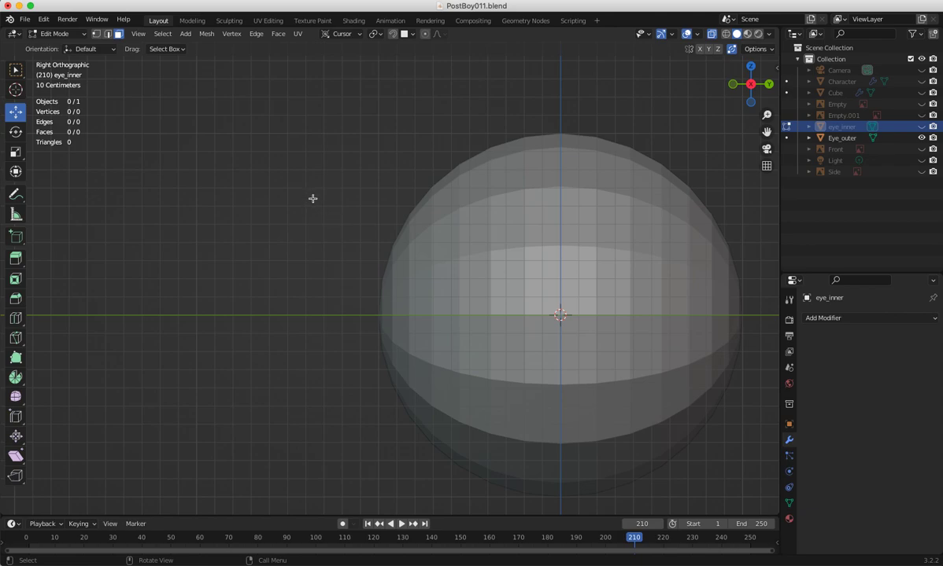
{"action": "left_click", "coordinate": [55, 34]}
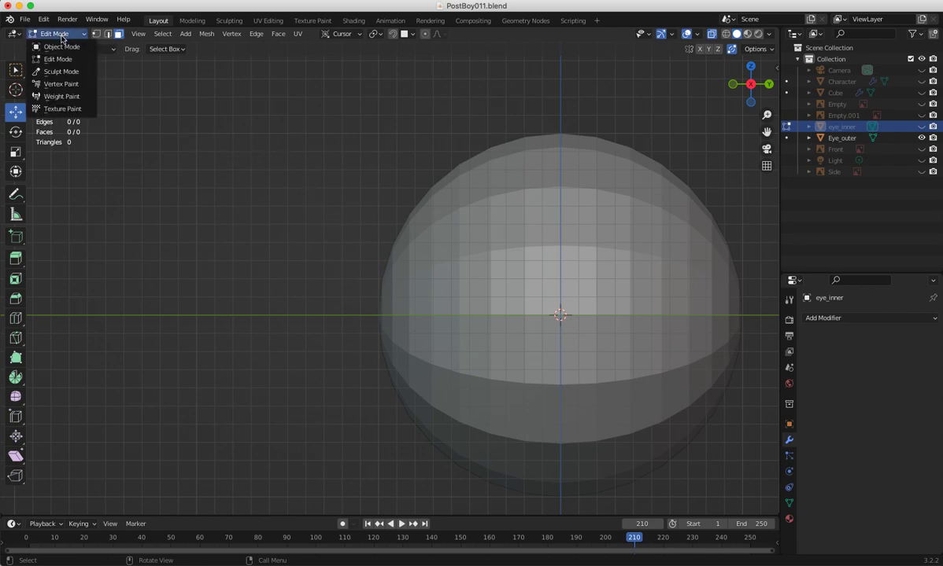
{"action": "left_click", "coordinate": [55, 34]}
{"action": "left_click", "coordinate": [59, 44]}
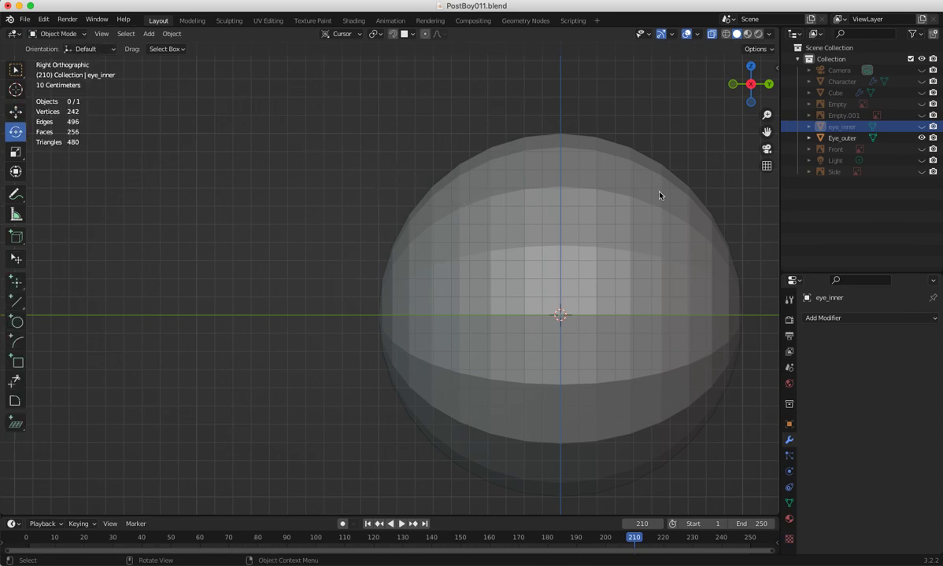
{"action": "left_click", "coordinate": [841, 138]}
{"action": "left_click", "coordinate": [59, 34]}
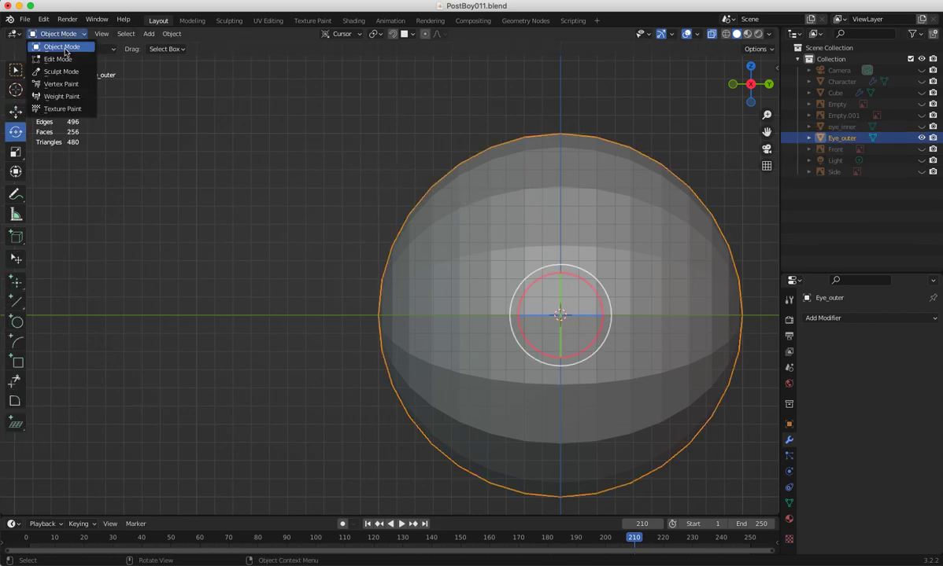
{"action": "left_click", "coordinate": [66, 59]}
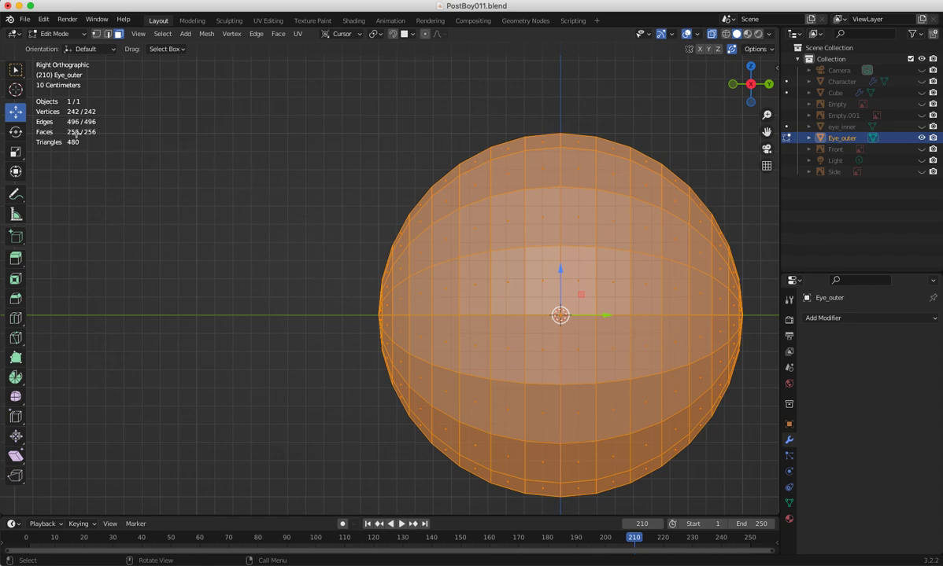
{"action": "left_click", "coordinate": [133, 185]}
{"action": "left_click", "coordinate": [15, 318]}
{"action": "middle_click_drag", "start_coordinate": [323, 316], "coordinate": [348, 299]}
{"action": "mouse_move", "coordinate": [351, 291]}
{"action": "left_mouse_down"}
{"action": "mouse_move", "coordinate": [353, 282]}
{"action": "mouse_move", "coordinate": [362, 289]}
{"action": "mouse_move", "coordinate": [354, 286]}
{"action": "left_mouse_up"}
{"action": "key", "text": "ctrl+z"}
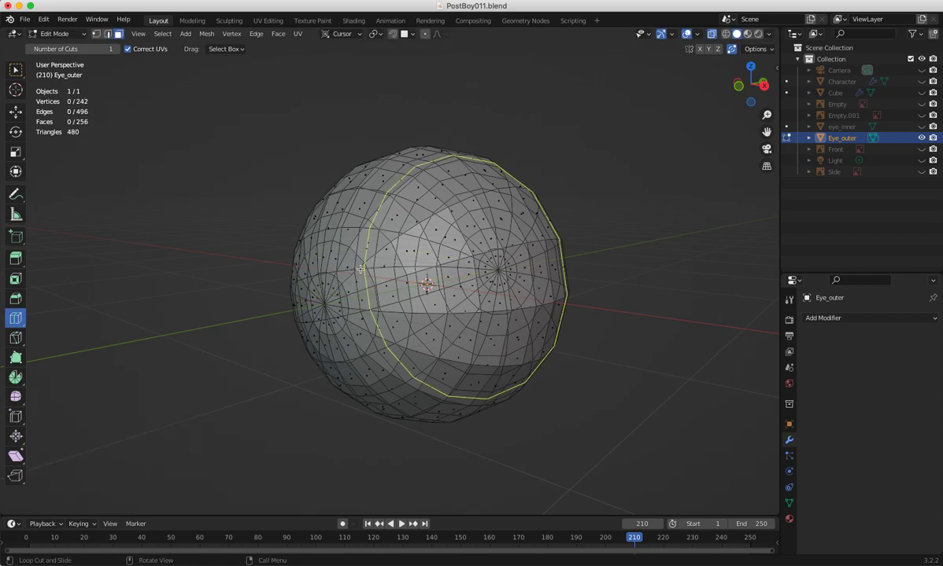
{"action": "left_click", "coordinate": [356, 273]}
{"action": "key", "text": "ctrl+z"}
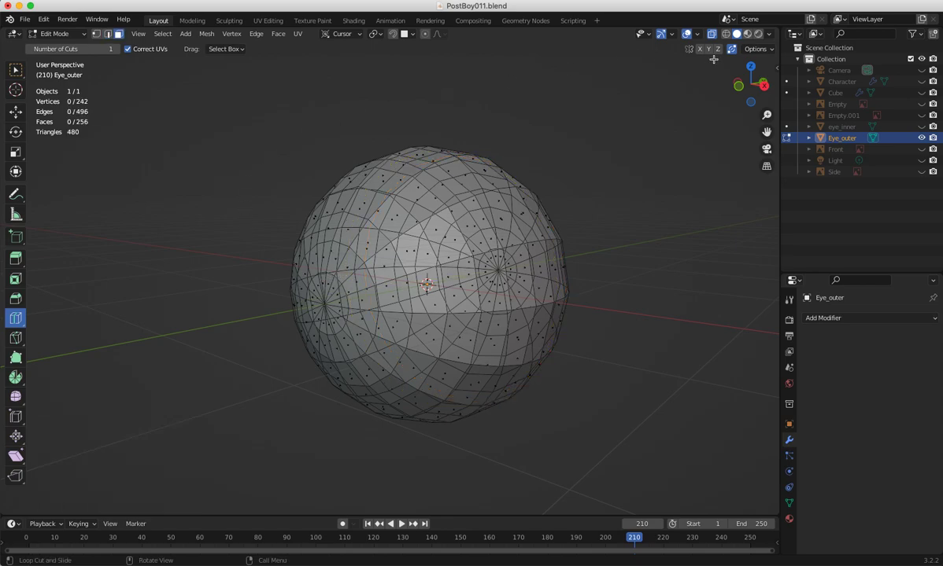
Turn off X-ray and add a single loop cut around Eye_outer's front pole, slid to a factor of about -0.422
{"action": "left_click", "coordinate": [712, 35]}
{"action": "mouse_move", "coordinate": [353, 279]}
{"action": "left_mouse_down"}
{"action": "mouse_move", "coordinate": [371, 275]}
{"action": "mouse_move", "coordinate": [354, 290]}
{"action": "left_mouse_up"}
{"action": "middle_click_drag", "start_coordinate": [299, 268], "coordinate": [337, 279]}
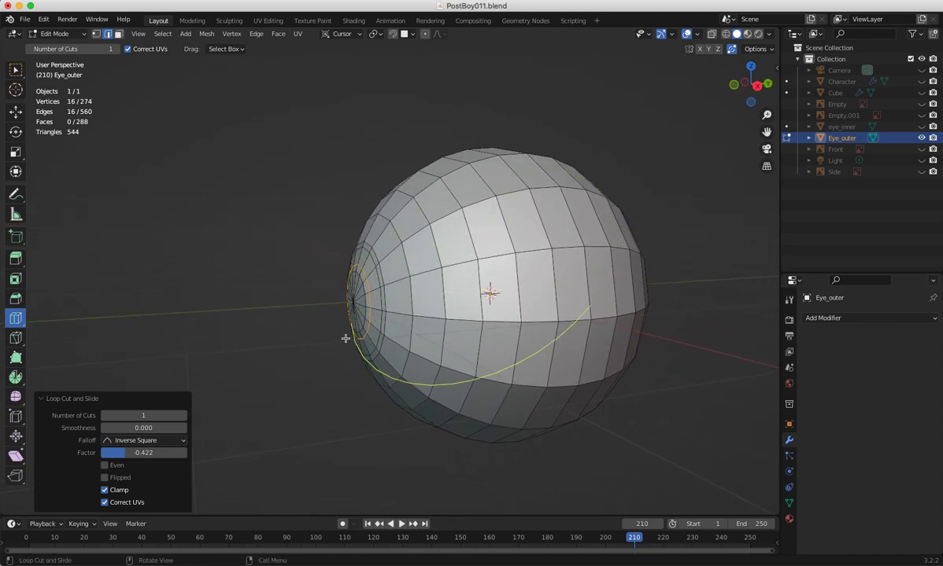
In face select mode with X-ray on, box-select the faces around Eye_outer's front pole and grow the selection by one ring
{"action": "left_click", "coordinate": [16, 72]}
{"action": "middle_click_drag", "start_coordinate": [296, 248], "coordinate": [377, 264]}
{"action": "left_click", "coordinate": [118, 33]}
{"action": "left_click_drag", "start_coordinate": [279, 263], "coordinate": [350, 341]}
{"action": "left_click", "coordinate": [184, 255]}
{"action": "mouse_move", "coordinate": [185, 255]}
{"action": "middle_mouse_down"}
{"action": "mouse_move", "coordinate": [168, 261]}
{"action": "mouse_move", "coordinate": [183, 255]}
{"action": "middle_mouse_up"}
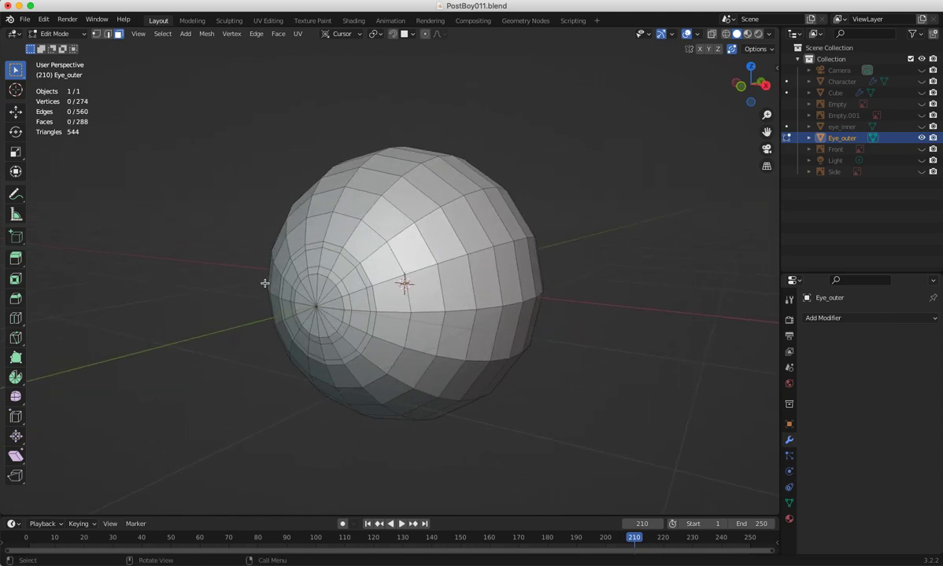
{"action": "key", "text": "KP_3"}
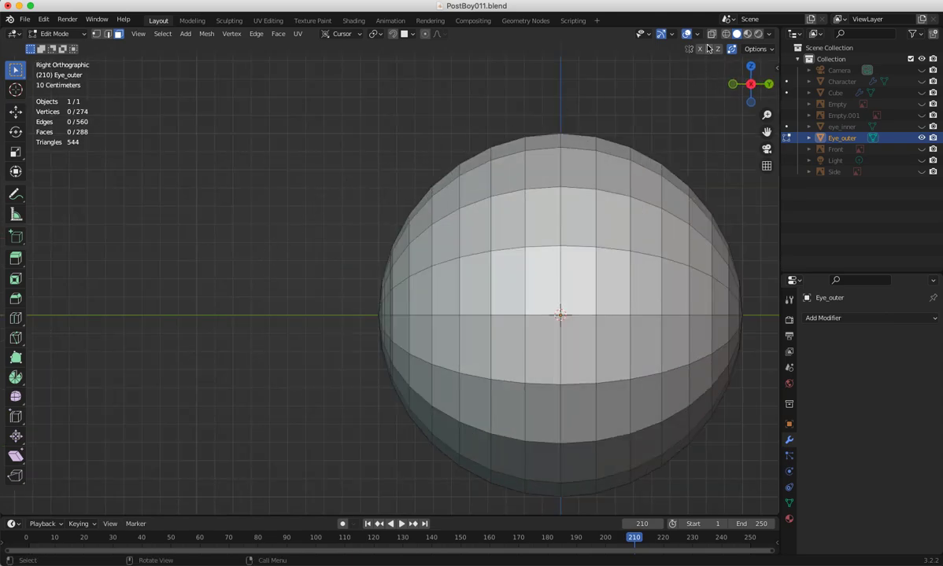
{"action": "key", "text": "alt+z"}
{"action": "left_click_drag", "start_coordinate": [315, 190], "coordinate": [385, 417]}
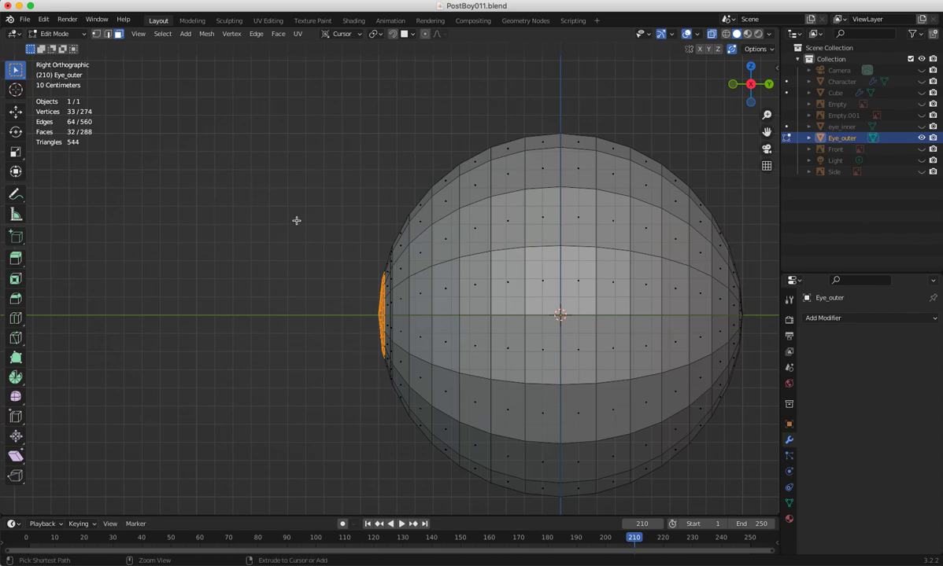
{"action": "key", "text": "ctrl+KP_Add"}
Set the transform orientation to Global and move the selected front faces about -0.016 m along Y
{"action": "scroll", "coordinate": [334, 319], "scroll_direction": "up", "scroll_amount": 5}
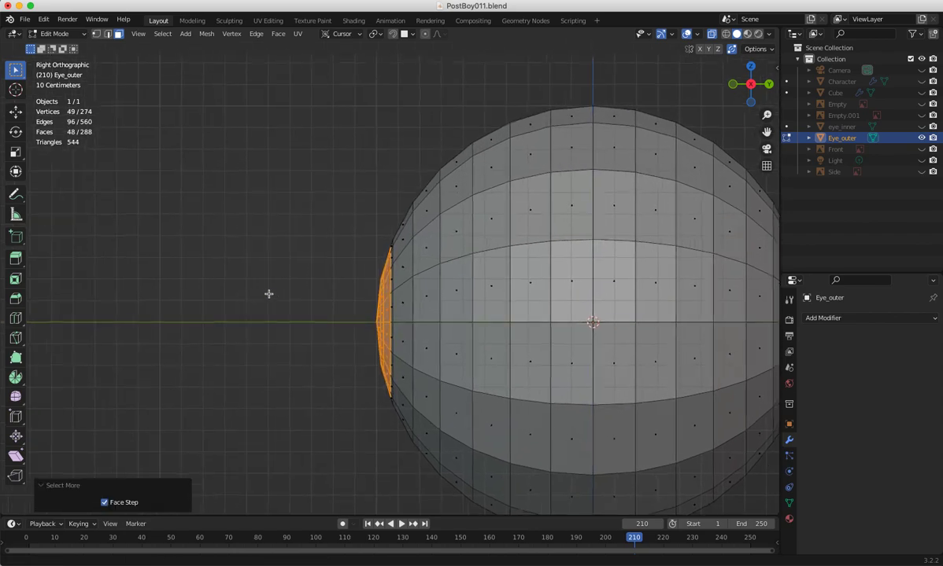
{"action": "middle_click_drag", "start_coordinate": [214, 200], "coordinate": [213, 199], "text": "ctrl"}
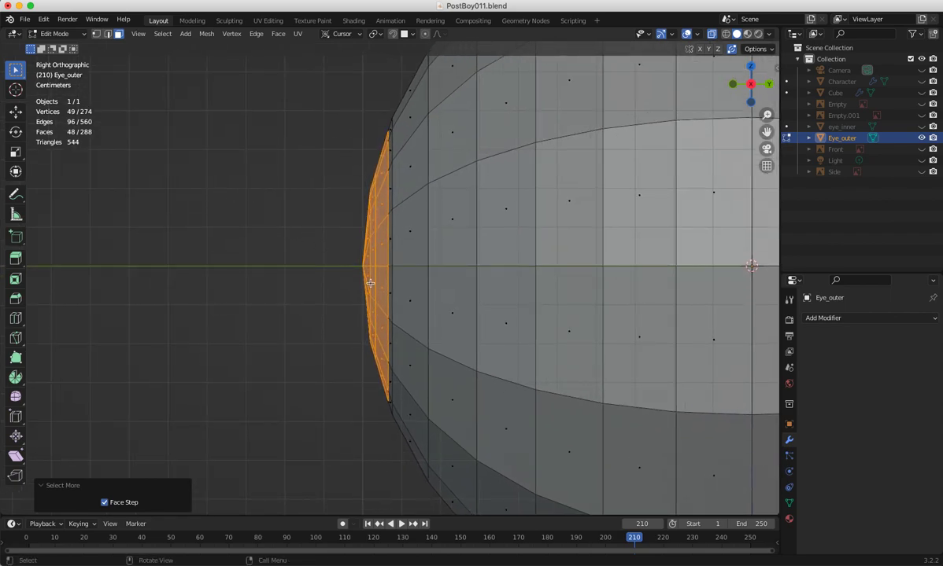
{"action": "key", "text": "shift+space"}
{"action": "key", "text": "s"}
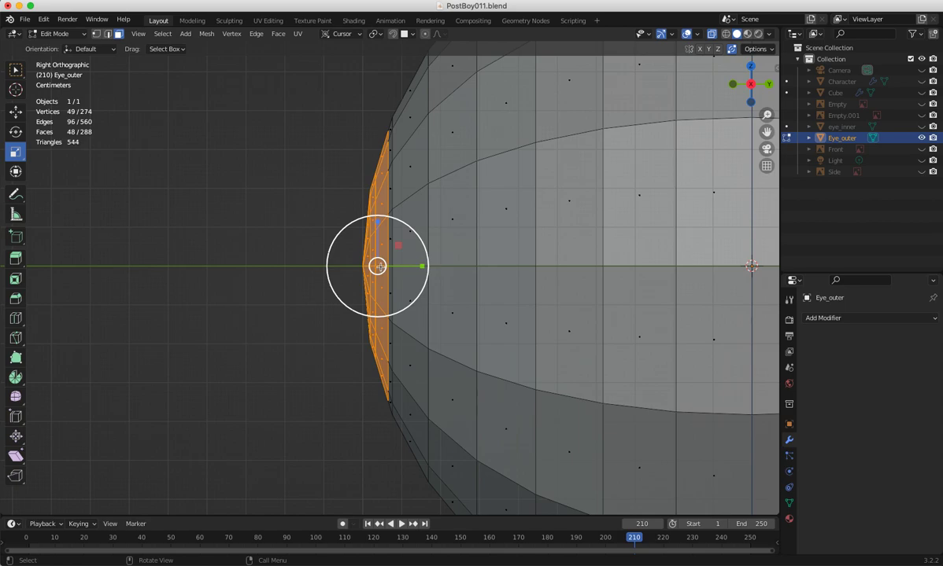
{"action": "left_click", "coordinate": [321, 35]}
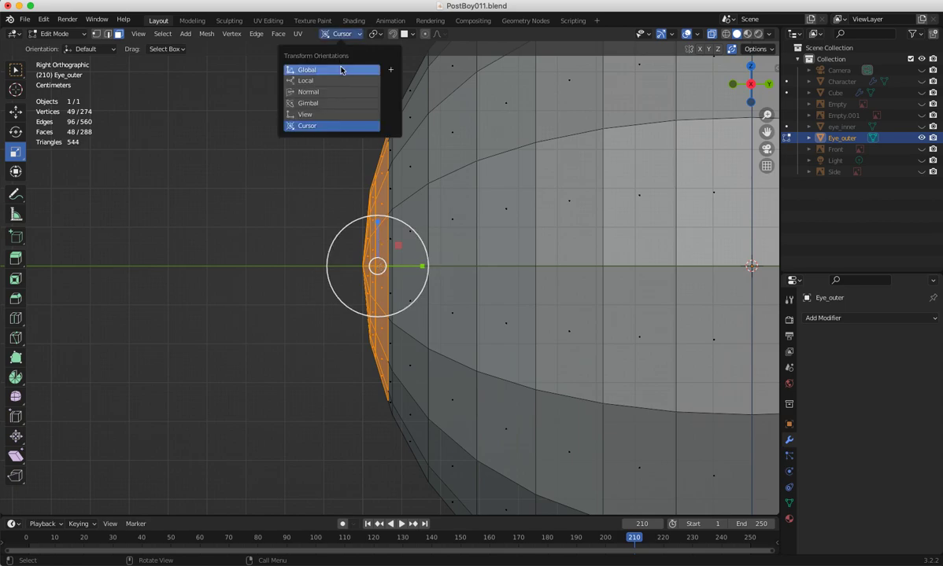
{"action": "left_click", "coordinate": [341, 70]}
{"action": "left_click_drag", "start_coordinate": [432, 267], "coordinate": [411, 266]}
{"action": "key", "text": "super+z"}
{"action": "key", "text": "g"}
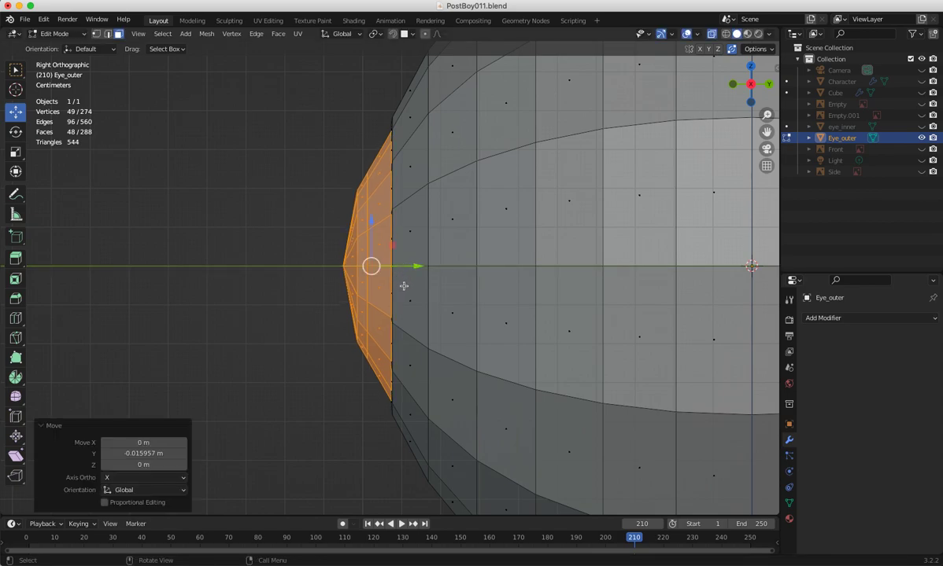
Scale the selected front faces slightly along Y and move them about -0.0044 m along Y to refine the bulge
{"action": "key", "text": "r"}
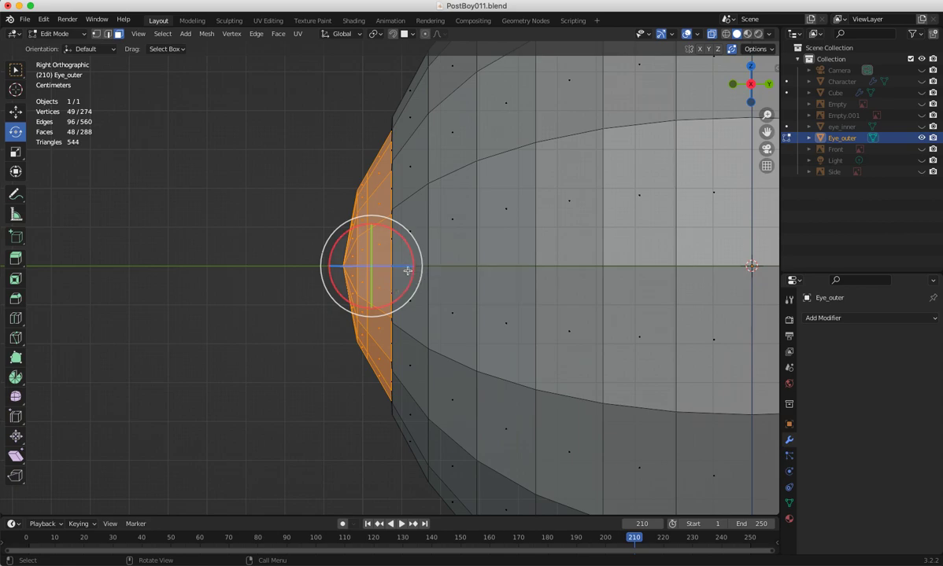
{"action": "key", "text": "s"}
{"action": "mouse_move", "coordinate": [410, 267]}
{"action": "left_mouse_down"}
{"action": "mouse_move", "coordinate": [430, 267]}
{"action": "mouse_move", "coordinate": [410, 266]}
{"action": "left_mouse_up"}
{"action": "key", "text": "g"}
{"action": "middle_click_drag", "start_coordinate": [336, 282], "coordinate": [362, 278]}
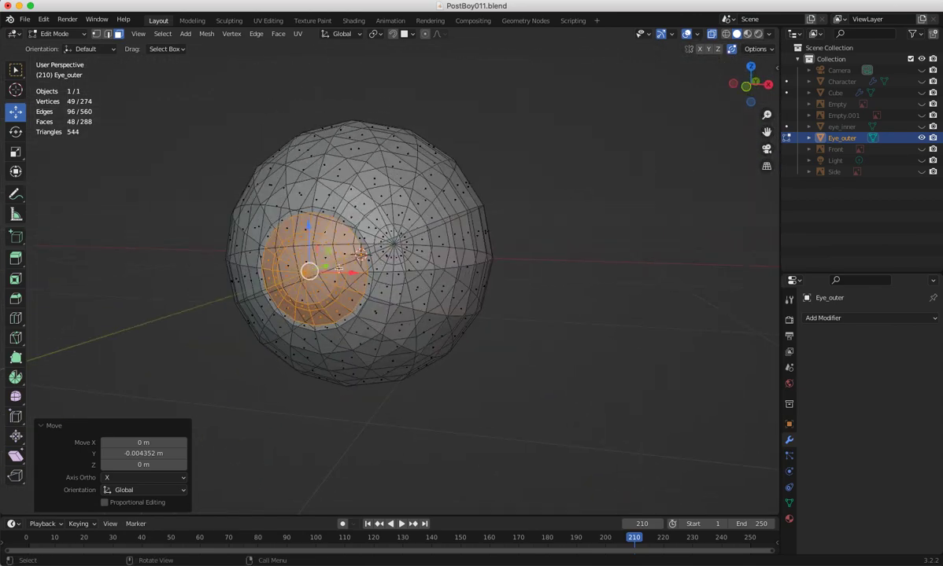
Deselect all faces, turn off X-ray and check the front bulge of Eye_outer from several angles
{"action": "key", "text": "alt+a"}
{"action": "middle_click_drag", "start_coordinate": [170, 191], "coordinate": [146, 167]}
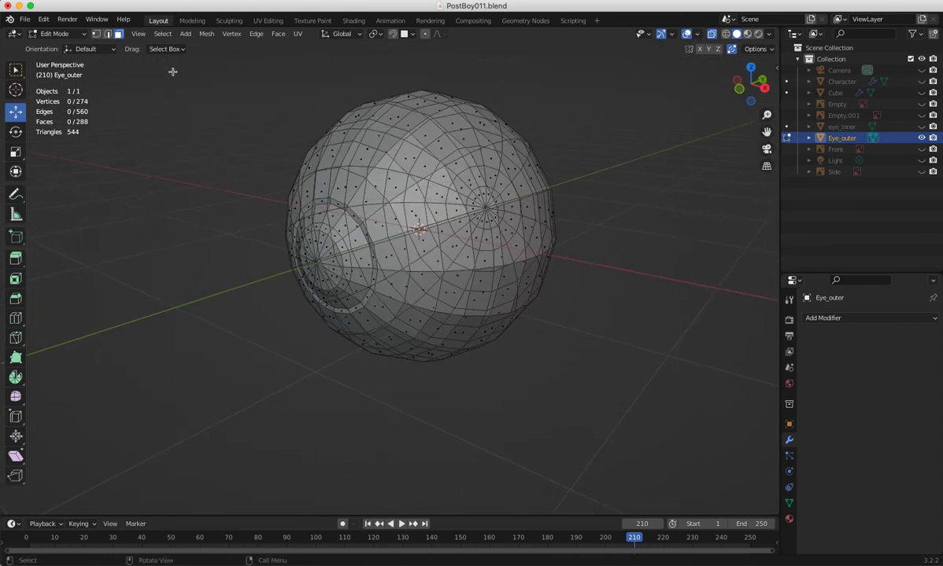
{"action": "left_click", "coordinate": [711, 37]}
{"action": "middle_click_drag", "start_coordinate": [480, 207], "coordinate": [390, 226]}
{"action": "middle_click_drag", "start_coordinate": [271, 227], "coordinate": [210, 244]}
{"action": "middle_click_drag", "start_coordinate": [332, 247], "coordinate": [442, 272]}
Unhide eye_inner, display both eye objects as wireframe in right orthographic view and select eye_inner
{"action": "left_click", "coordinate": [838, 126]}
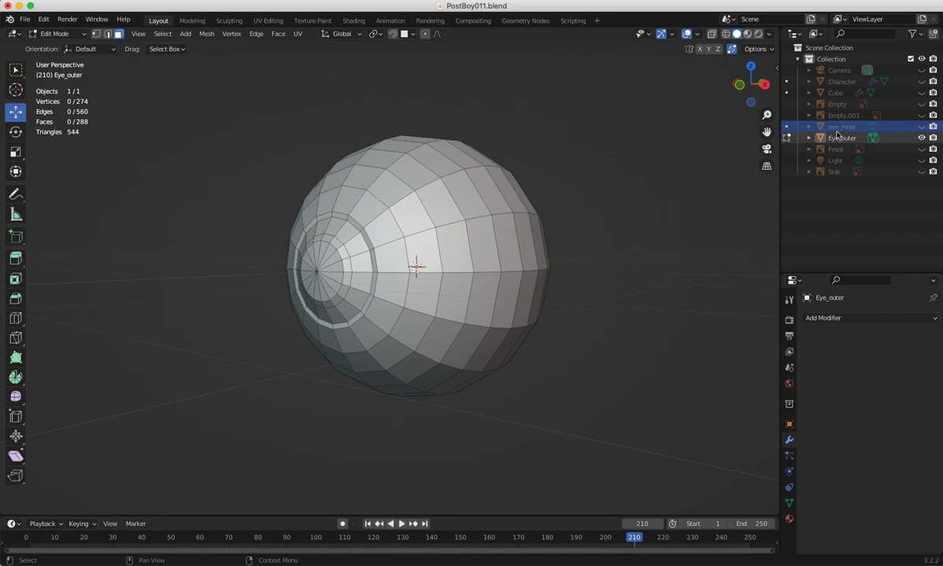
{"action": "key", "text": "KP_1"}
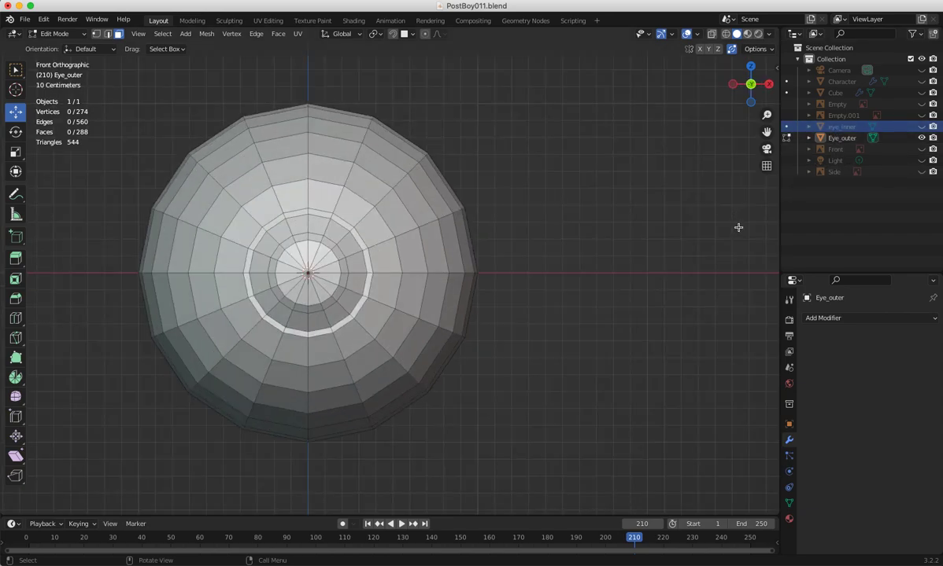
{"action": "key", "text": "KP_3"}
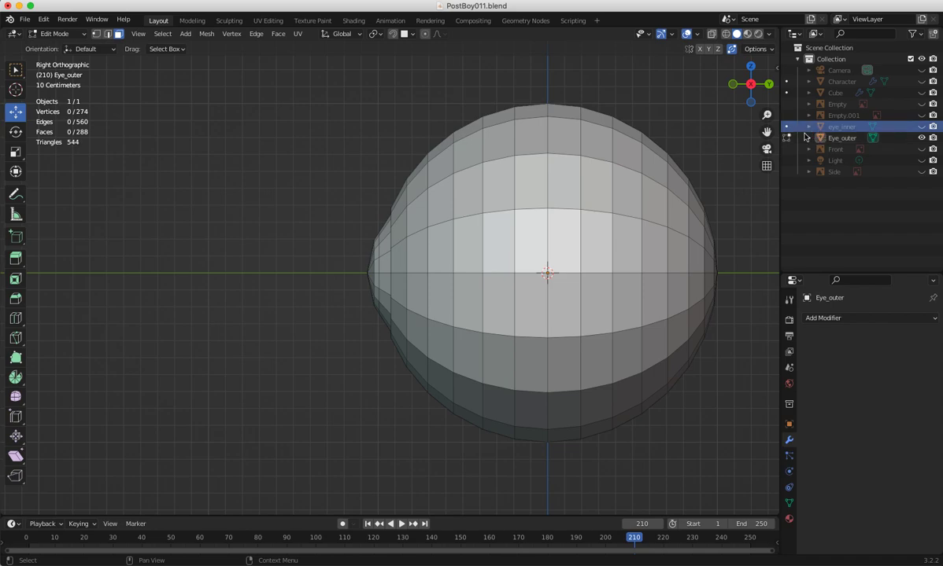
{"action": "left_click", "coordinate": [922, 126]}
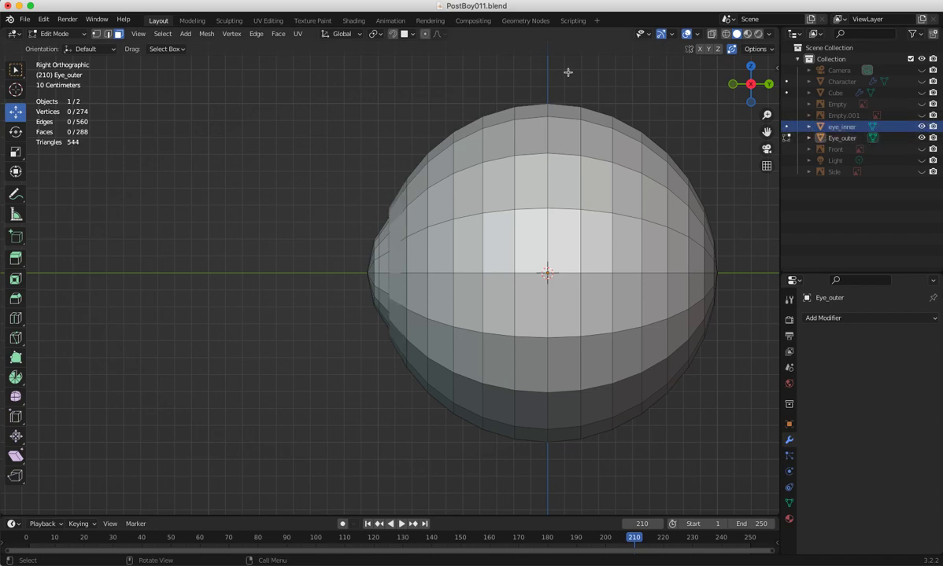
{"action": "key", "text": "alt+z"}
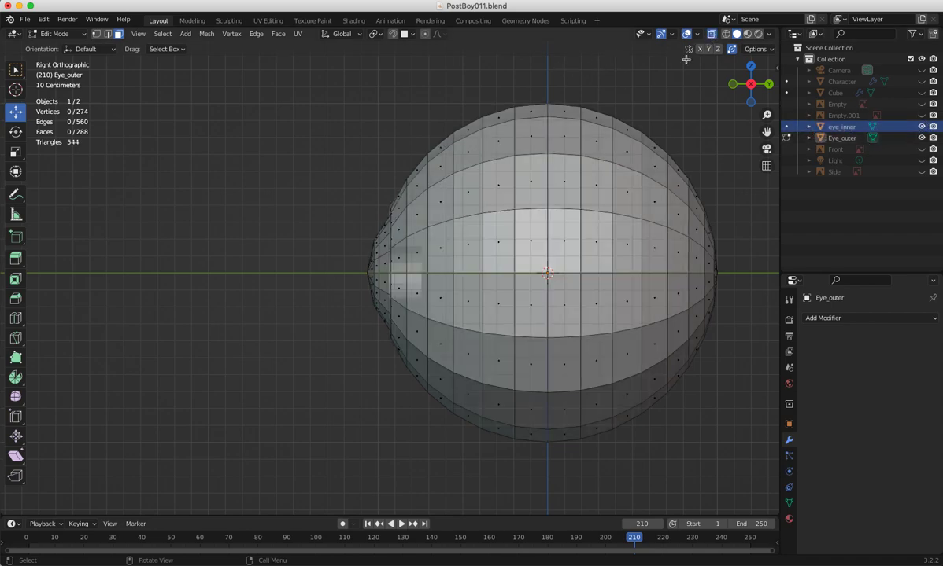
{"action": "left_click", "coordinate": [725, 34]}
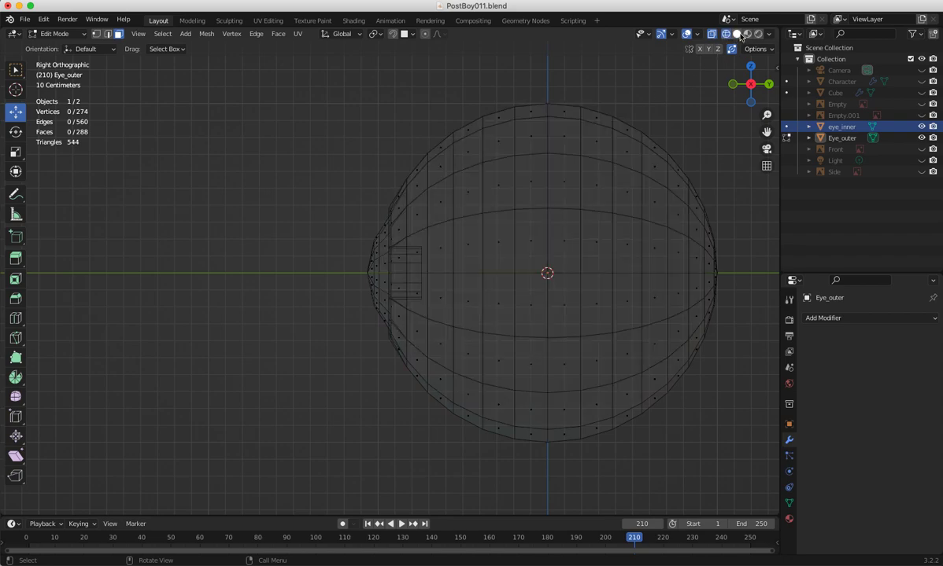
{"action": "left_click", "coordinate": [739, 34]}
{"action": "key", "text": "shift+z"}
{"action": "key", "text": "alt+z"}
{"action": "key", "text": "alt+z"}
{"action": "middle_click_drag", "start_coordinate": [310, 235], "coordinate": [208, 233], "text": "shift"}
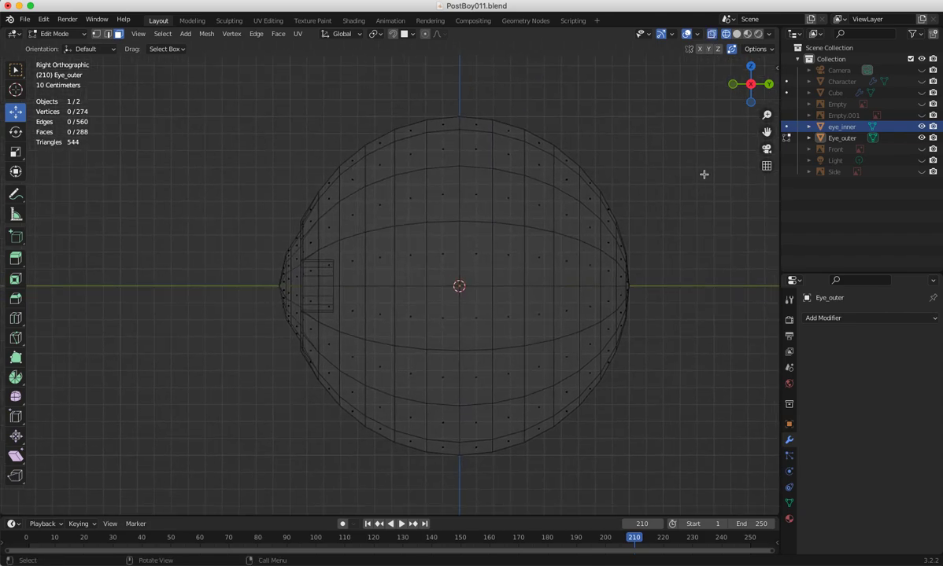
{"action": "left_click", "coordinate": [824, 127]}
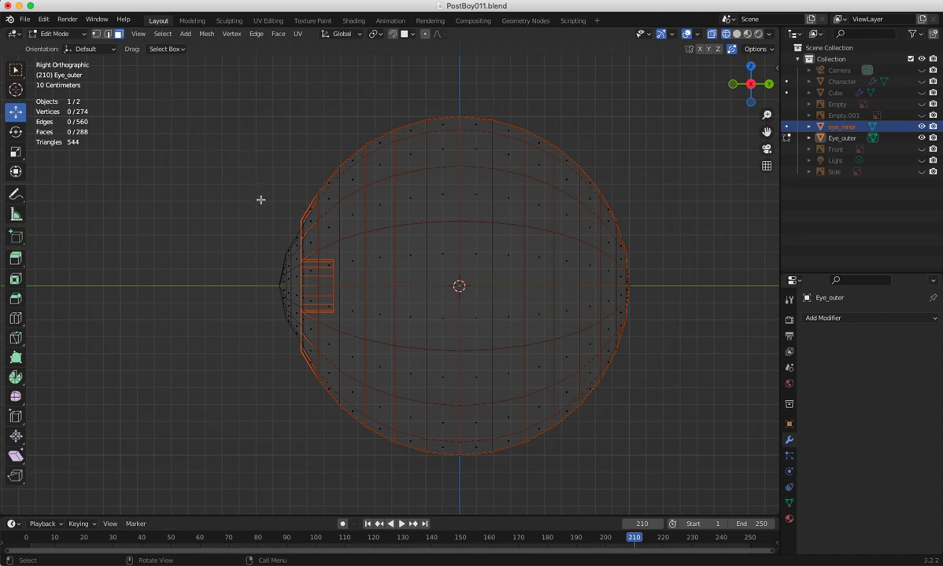
{"action": "key", "text": "s"}
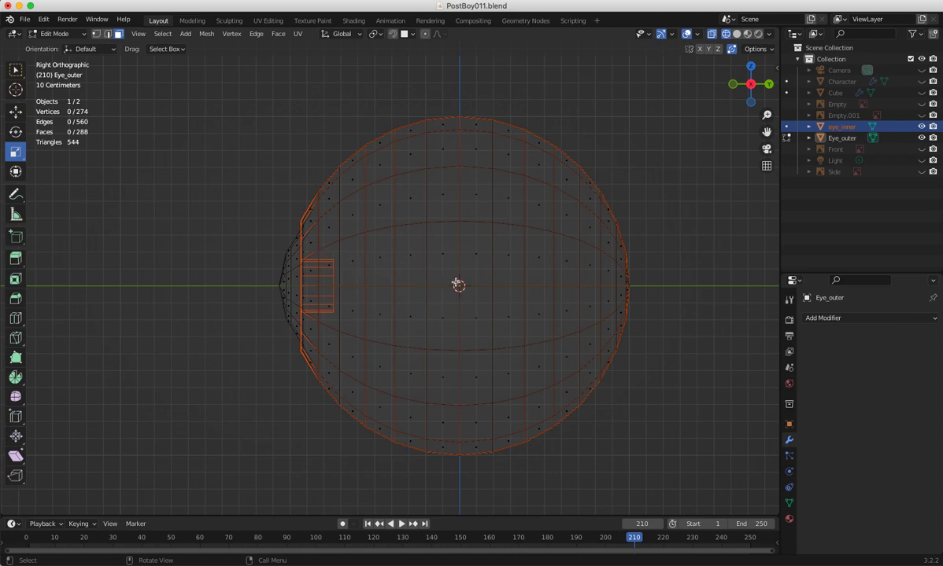
{"action": "key", "text": "a"}
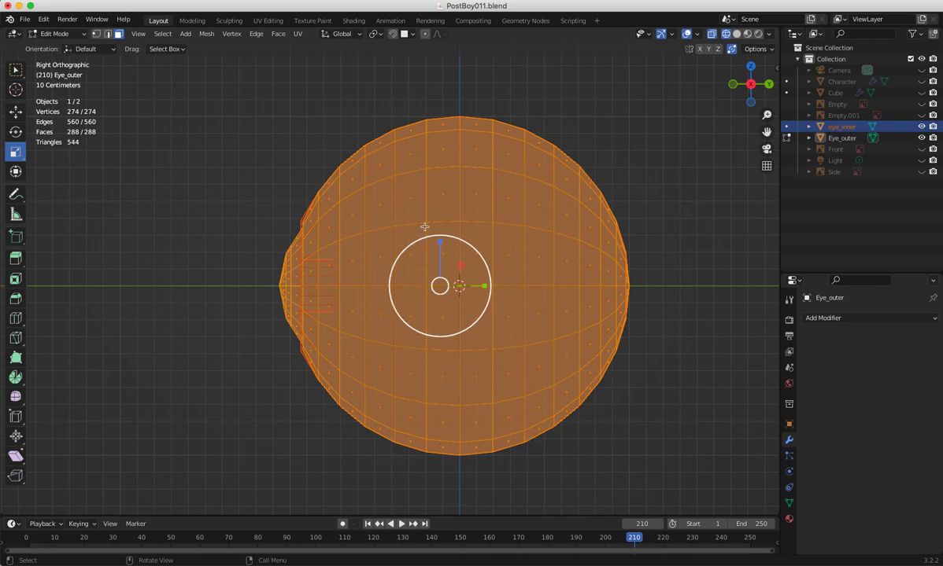
{"action": "left_click", "coordinate": [252, 90]}
Switch to Object Mode and scale eye_inner uniformly down to about 0.989
{"action": "left_click", "coordinate": [62, 34]}
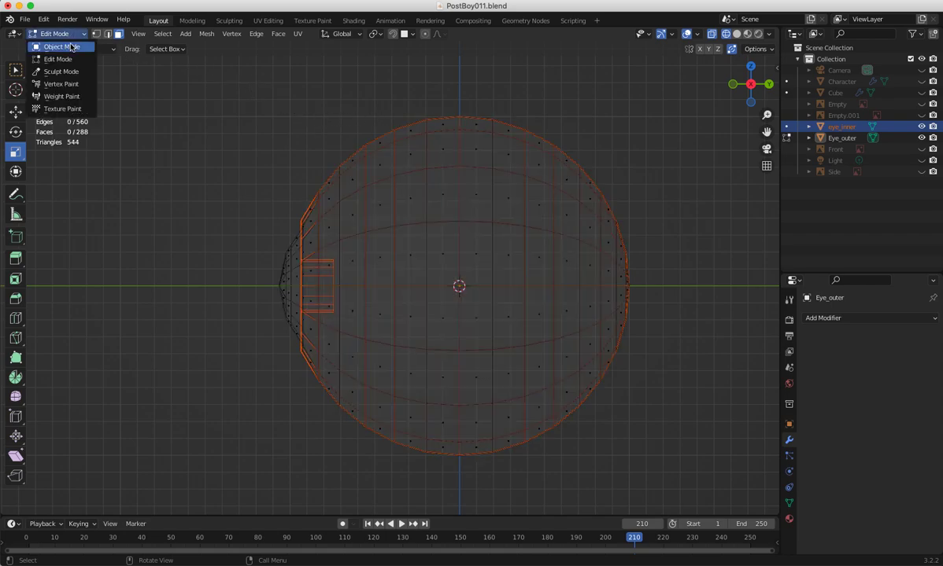
{"action": "left_click", "coordinate": [69, 47]}
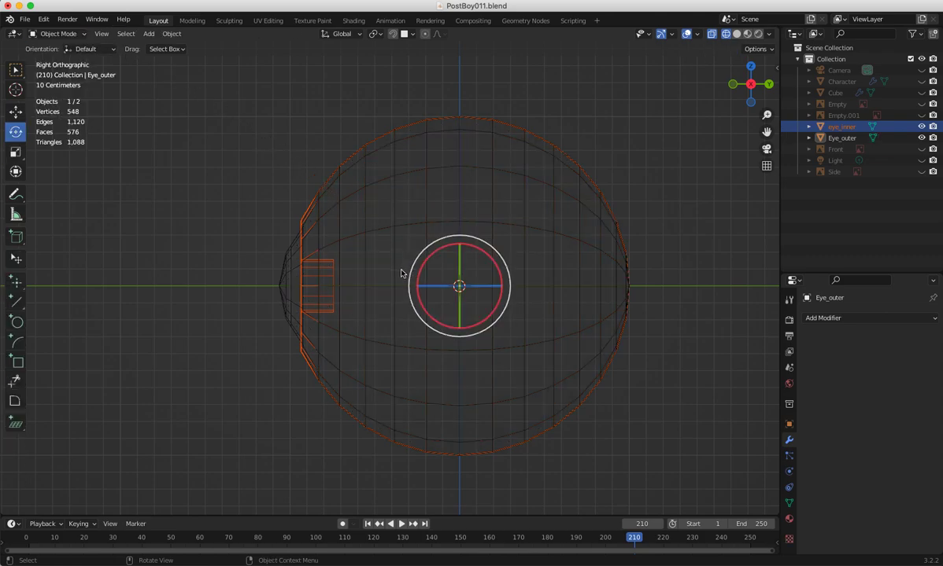
{"action": "key", "text": "s"}
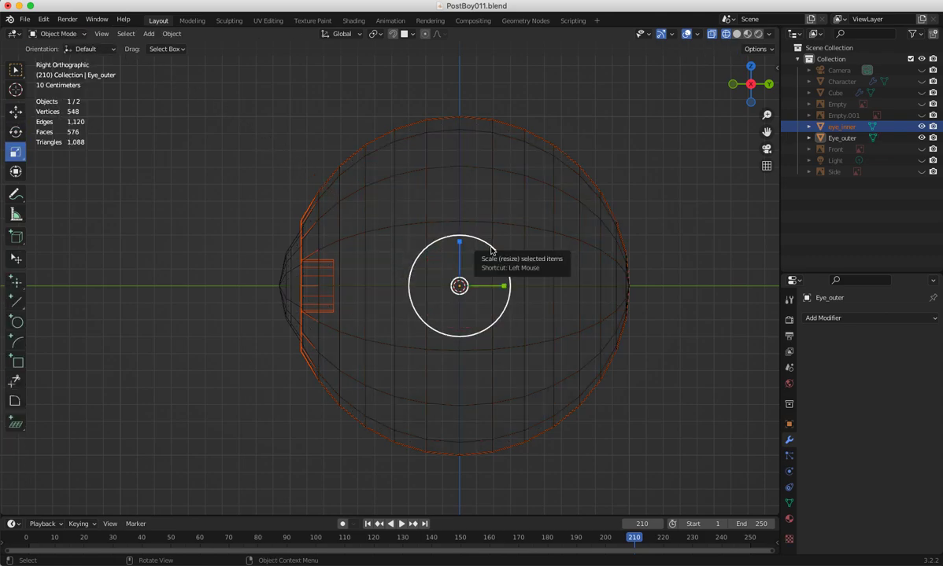
{"action": "left_click_drag", "start_coordinate": [491, 251], "coordinate": [482, 250]}
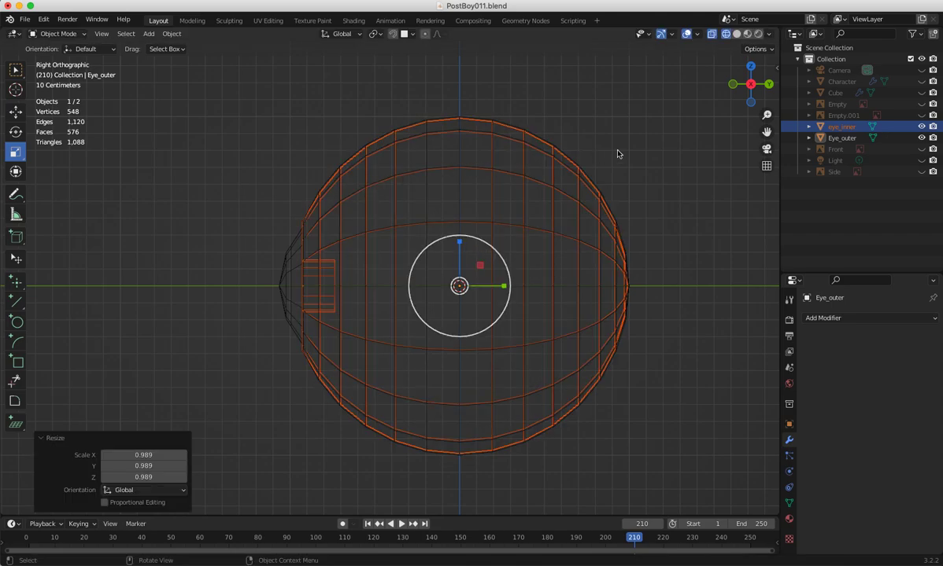
Select Eye_outer, scale it up slightly and uniformly so it encloses eye_inner, and deselect it
{"action": "left_click", "coordinate": [830, 138]}
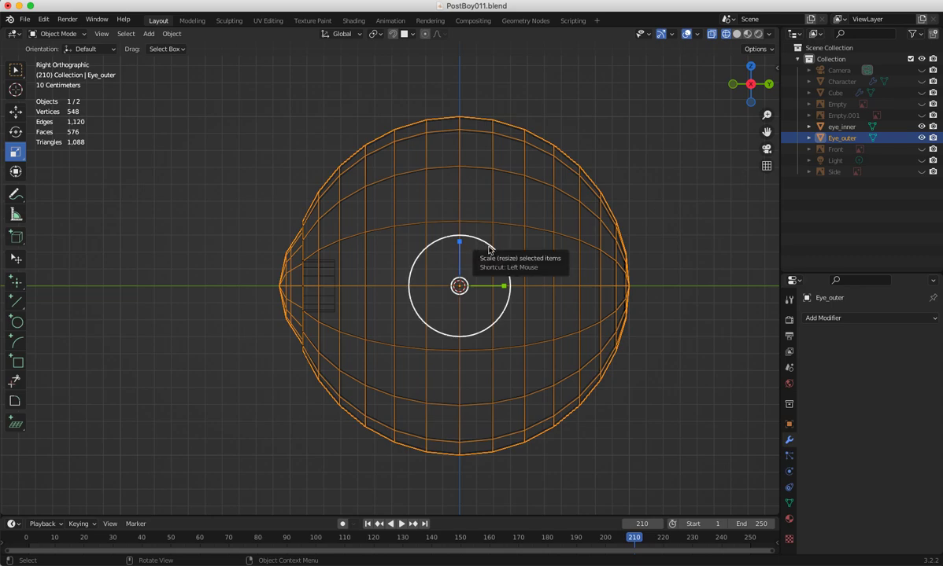
{"action": "left_click_drag", "start_coordinate": [488, 249], "coordinate": [496, 244]}
{"action": "left_click", "coordinate": [227, 185]}
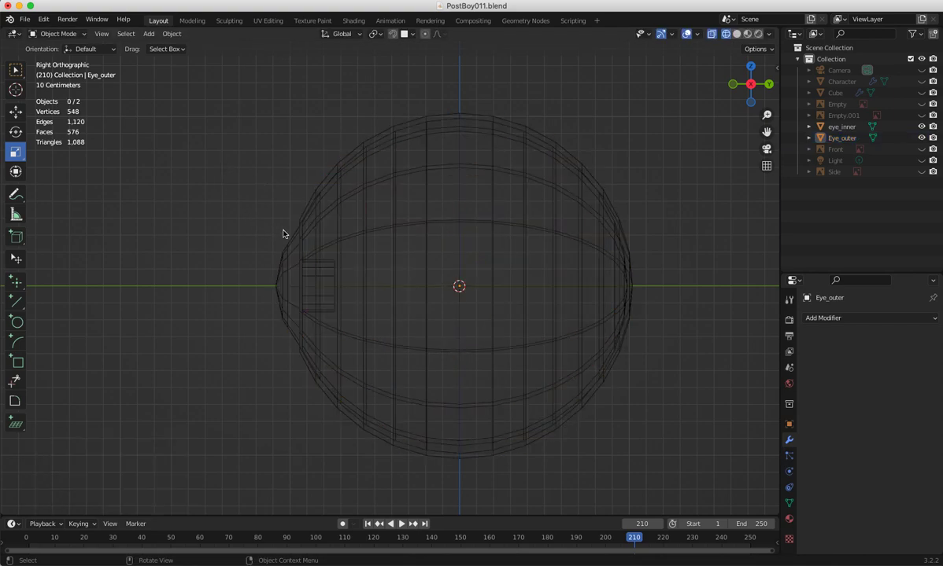
Select eye_inner together with Eye_outer as the active object and parent eye_inner to it using the Object type
{"action": "middle_click_drag", "start_coordinate": [296, 236], "coordinate": [206, 191]}
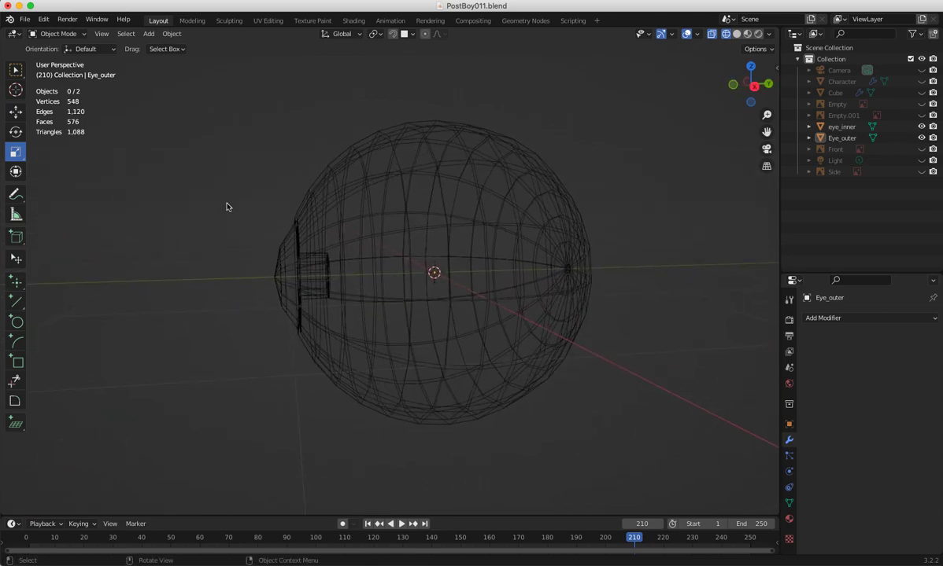
{"action": "left_click", "coordinate": [840, 126]}
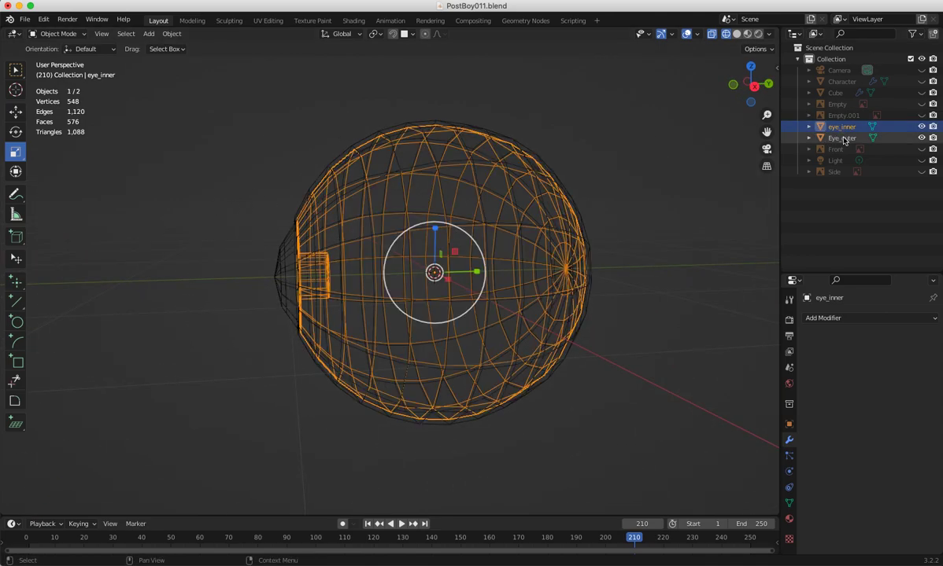
{"action": "left_click", "coordinate": [844, 140]}
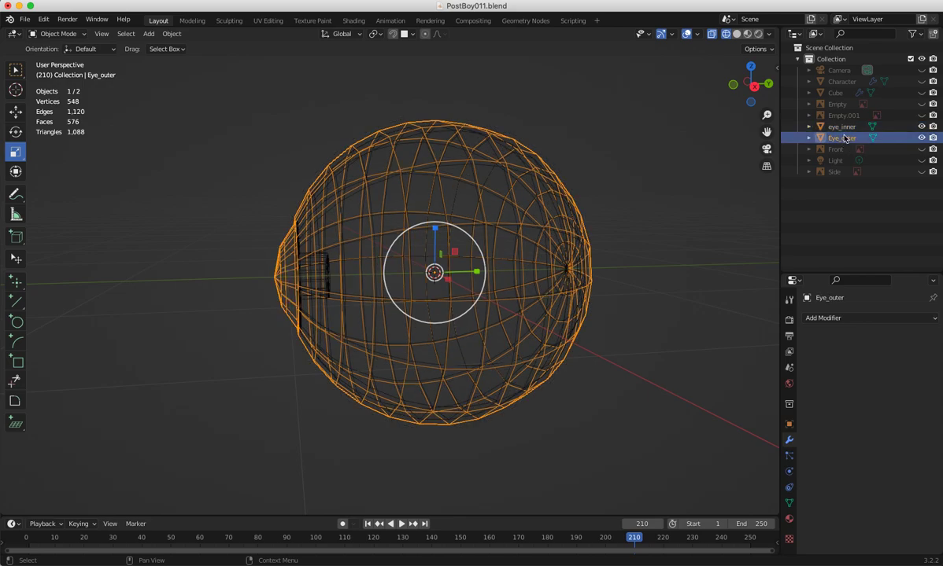
{"action": "left_click", "coordinate": [513, 71]}
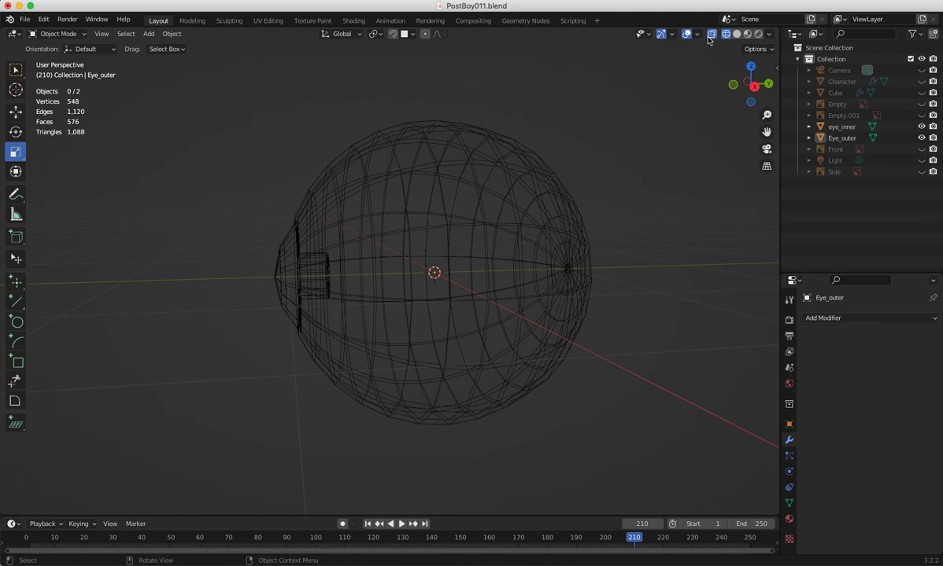
{"action": "middle_click_drag", "start_coordinate": [656, 183], "coordinate": [484, 307]}
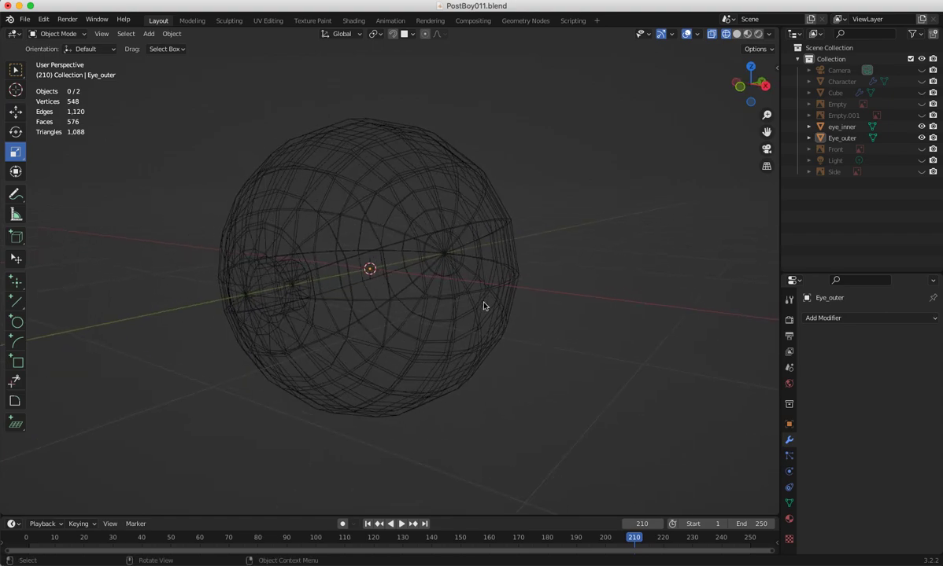
{"action": "left_click", "coordinate": [843, 139]}
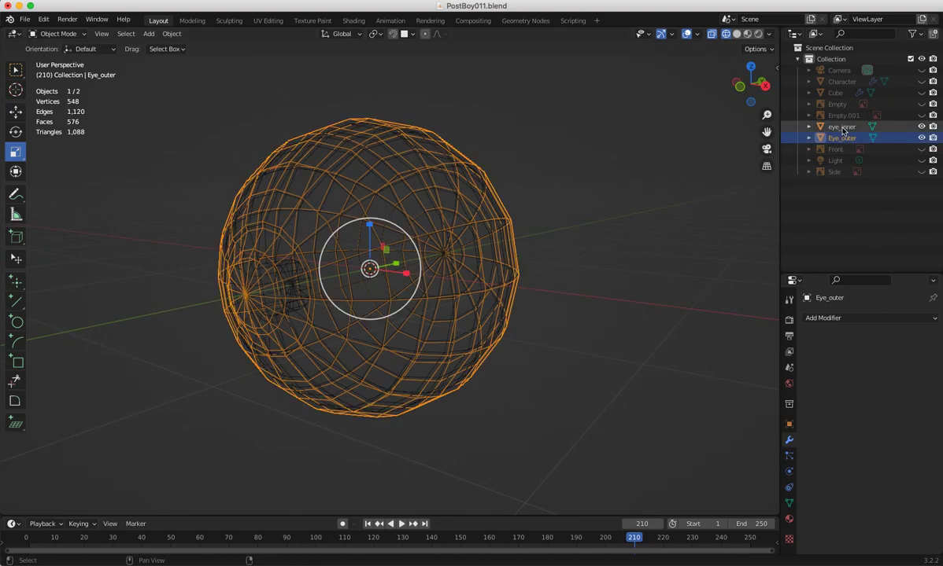
{"action": "left_click", "coordinate": [843, 127], "text": "shift"}
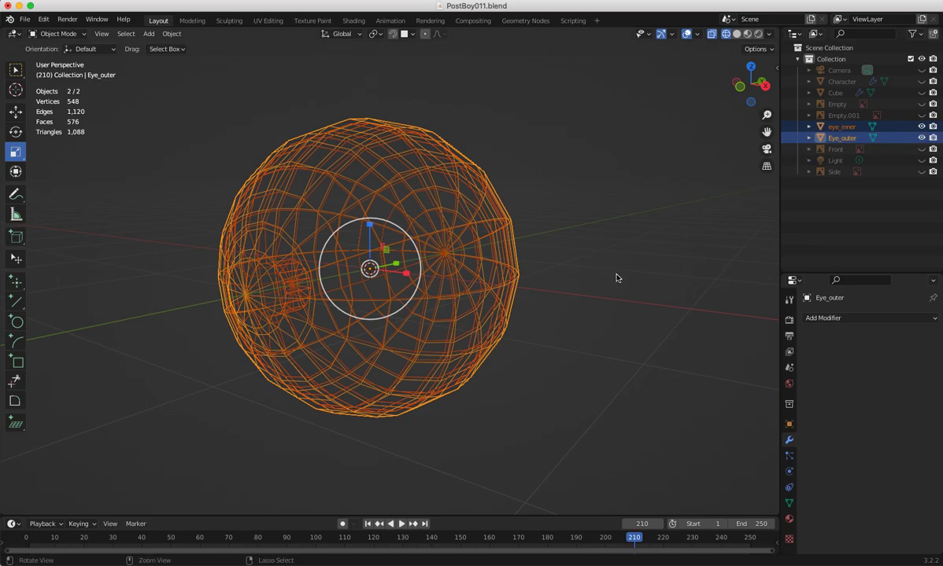
{"action": "key", "text": "ctrl+p"}
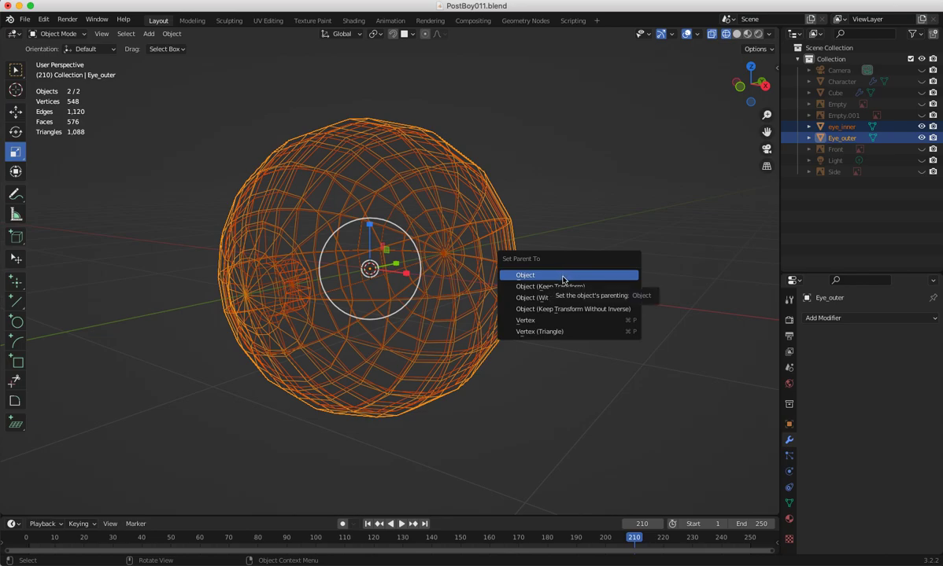
{"action": "left_click", "coordinate": [563, 277]}
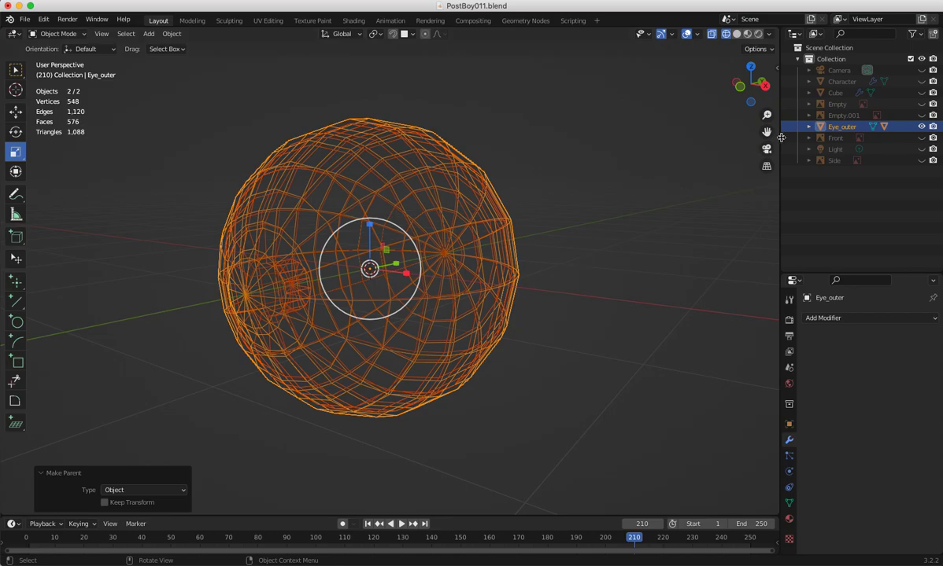
Display the eyeball in Solid shading with X-ray off and select only Eye_outer
{"action": "left_click", "coordinate": [736, 33]}
{"action": "left_click", "coordinate": [726, 34]}
{"action": "left_click", "coordinate": [736, 35]}
{"action": "left_click", "coordinate": [711, 35]}
{"action": "middle_click_drag", "start_coordinate": [400, 269], "coordinate": [423, 273]}
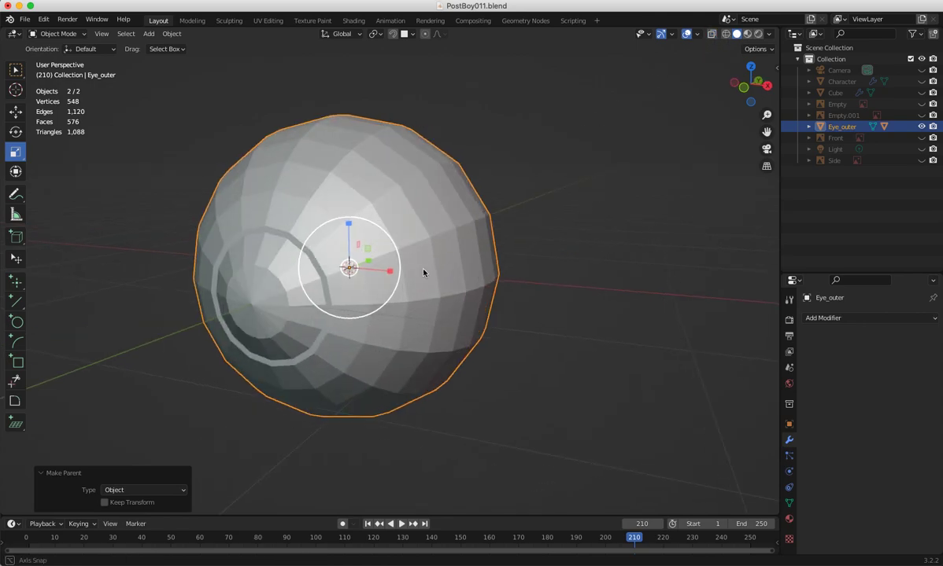
{"action": "left_click", "coordinate": [690, 228]}
{"action": "left_click", "coordinate": [835, 128]}
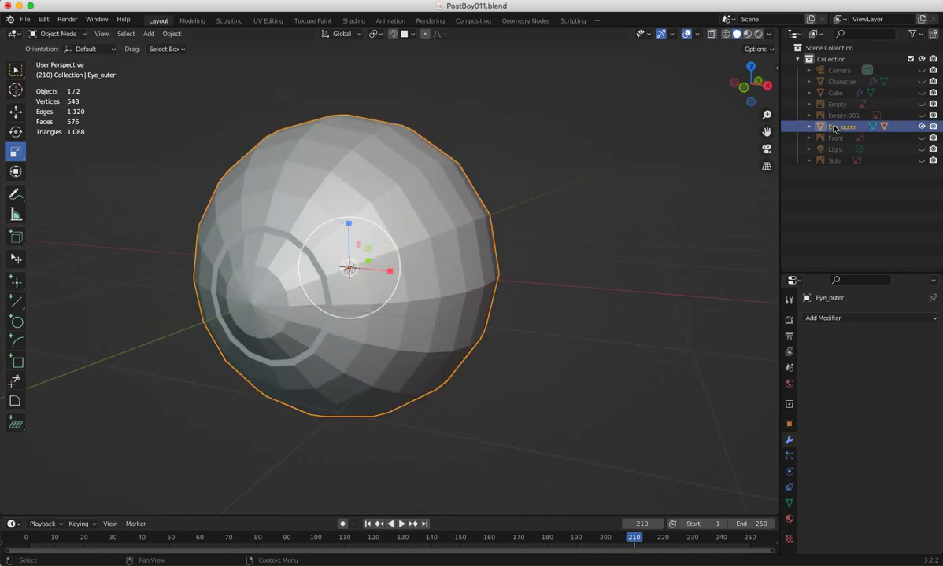
{"action": "left_click", "coordinate": [808, 128]}
{"action": "middle_click_drag", "start_coordinate": [551, 272], "coordinate": [539, 326]}
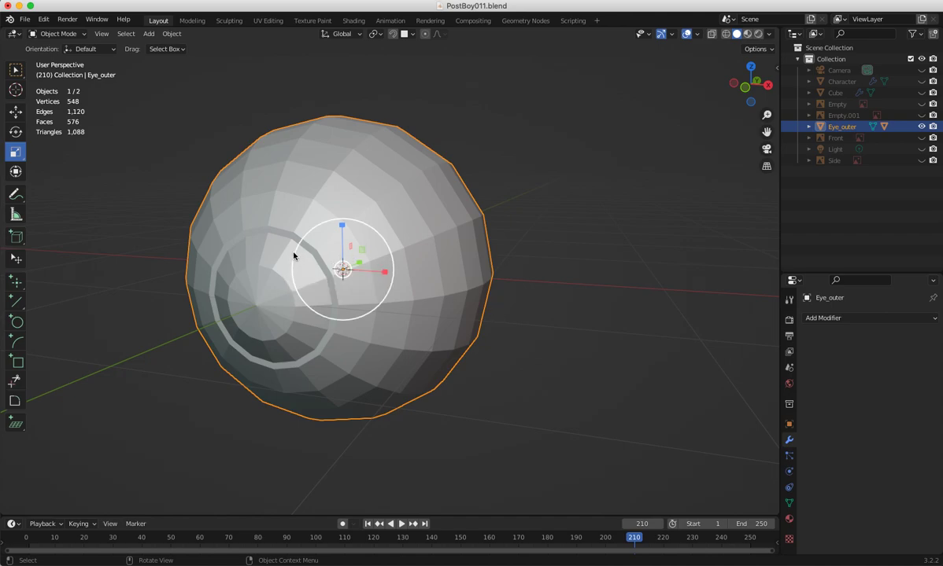
Try moving Eye_outer about 0.284 m along X to test the parenting, and undo the move
{"action": "key", "text": "g"}
{"action": "mouse_move", "coordinate": [385, 271]}
{"action": "left_mouse_down"}
{"action": "mouse_move", "coordinate": [444, 273]}
{"action": "mouse_move", "coordinate": [345, 270]}
{"action": "mouse_move", "coordinate": [653, 285]}
{"action": "mouse_move", "coordinate": [378, 275]}
{"action": "left_mouse_up"}
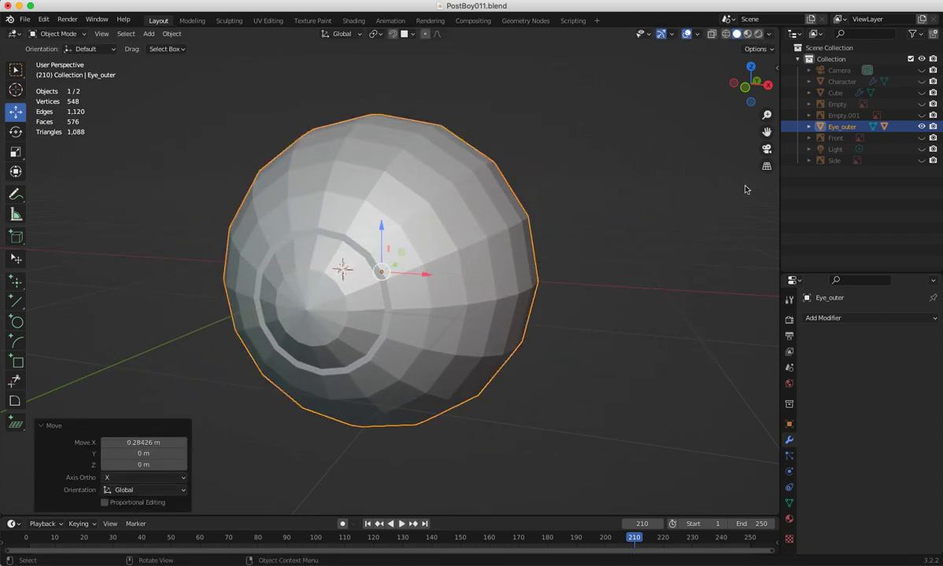
{"action": "key", "text": "ctrl+z"}
{"action": "left_click", "coordinate": [810, 128]}
{"action": "left_click", "coordinate": [810, 127]}
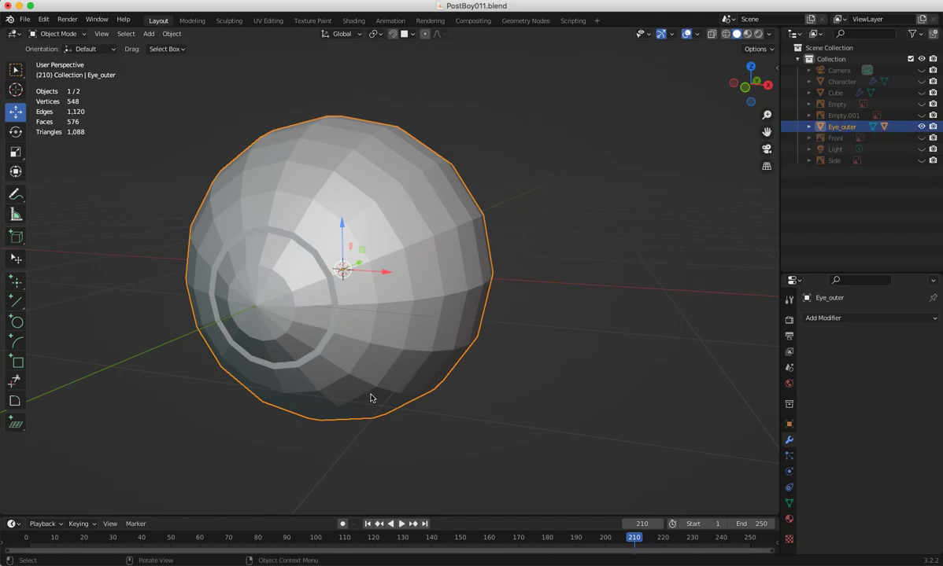
Unhide the Character and scale Eye_outer down uniformly to about 0.243
{"action": "left_click", "coordinate": [921, 82]}
{"action": "scroll", "coordinate": [496, 330], "scroll_direction": "down", "scroll_amount": 6}
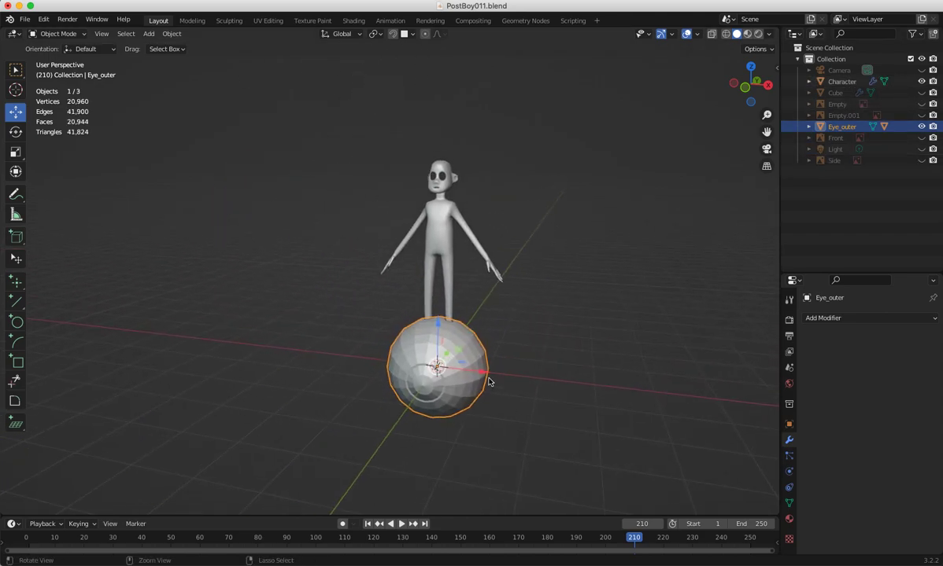
{"action": "scroll", "coordinate": [488, 385], "scroll_direction": "down", "scroll_amount": 2}
{"action": "key", "text": "shift+space"}
{"action": "key", "text": "s"}
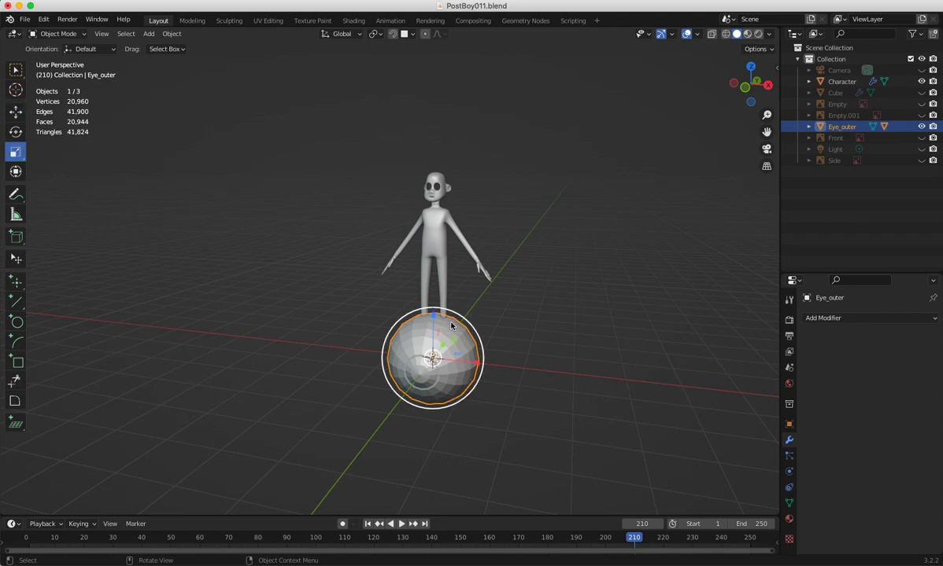
{"action": "left_click_drag", "start_coordinate": [461, 318], "coordinate": [424, 350]}
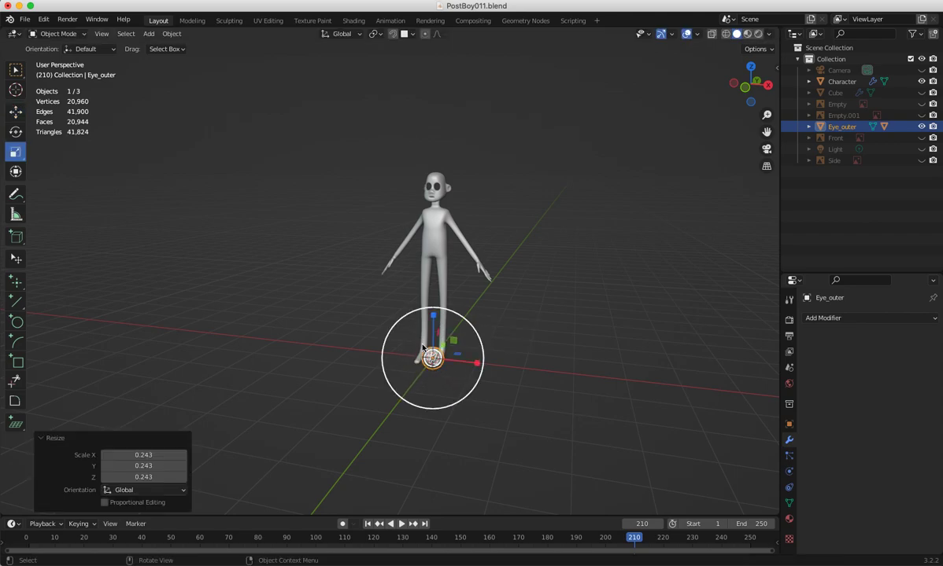
Move Eye_outer up about 3.74 m along Z to the character's head and check it in right orthographic view
{"action": "key", "text": "shift+space"}
{"action": "key", "text": "g"}
{"action": "left_click_drag", "start_coordinate": [433, 314], "coordinate": [431, 132]}
{"action": "key", "text": "KP_3"}
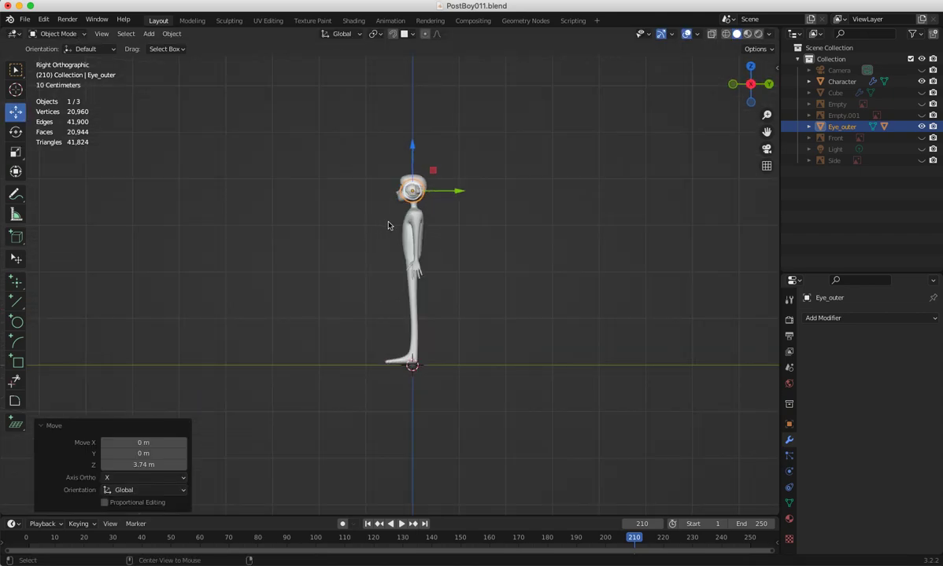
In front orthographic view of the face, scale Eye_outer uniformly by about -0.256 to roughly the eye socket's size
{"action": "key", "text": "KP_1"}
{"action": "middle_click_drag", "start_coordinate": [439, 265], "coordinate": [324, 177], "text": "ctrl"}
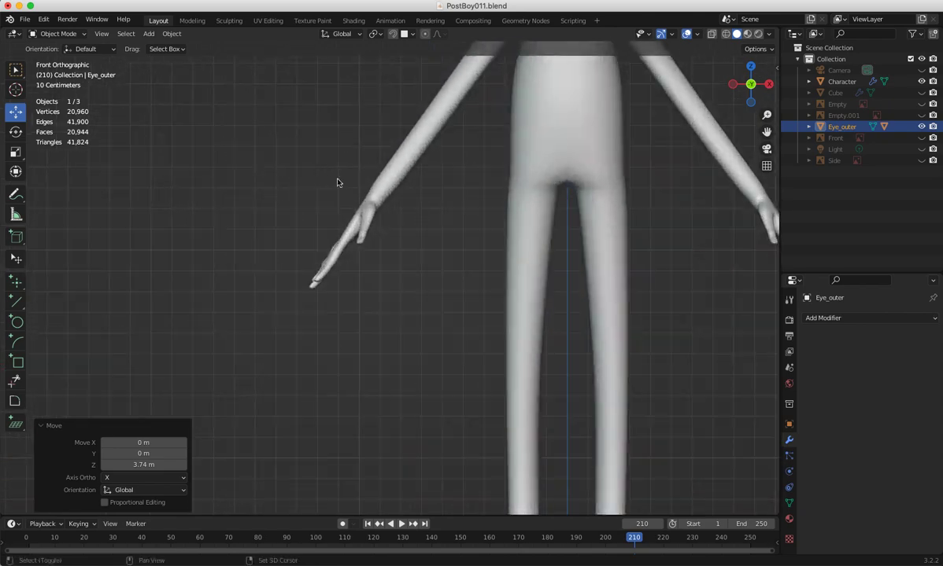
{"action": "middle_click_drag", "start_coordinate": [413, 198], "coordinate": [299, 481], "text": "shift"}
{"action": "middle_click_drag", "start_coordinate": [279, 255], "coordinate": [268, 169], "text": "ctrl"}
{"action": "middle_click_drag", "start_coordinate": [335, 289], "coordinate": [259, 512], "text": "shift"}
{"action": "middle_click_drag", "start_coordinate": [272, 368], "coordinate": [258, 271], "text": "ctrl"}
{"action": "key", "text": "shift+space"}
{"action": "key", "text": "s"}
{"action": "left_click_drag", "start_coordinate": [472, 312], "coordinate": [444, 354]}
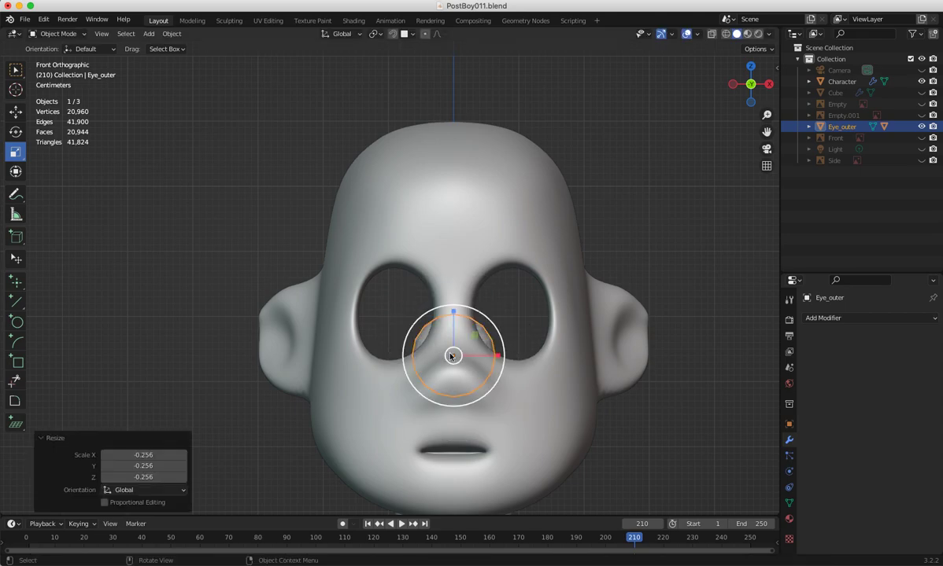
Move Eye_outer along X and up about 0.063 m along Z into the character's left eye socket
{"action": "key", "text": "shift+space"}
{"action": "key", "text": "g"}
{"action": "left_click_drag", "start_coordinate": [502, 353], "coordinate": [562, 351]}
{"action": "left_click_drag", "start_coordinate": [513, 310], "coordinate": [501, 262]}
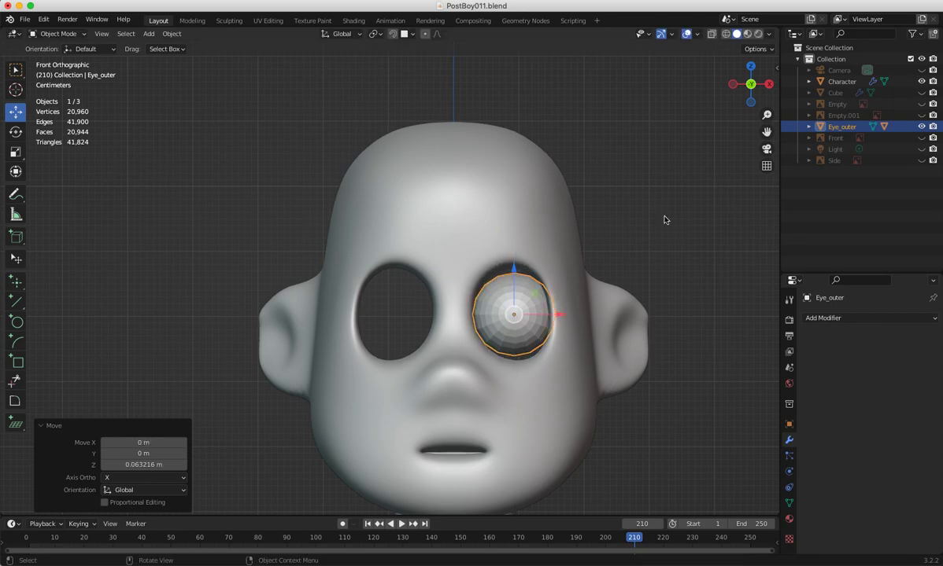
Show the Front reference image in wireframe shading and shift Eye_outer about -0.004 m along X to match the drawn eye
{"action": "left_click", "coordinate": [921, 138]}
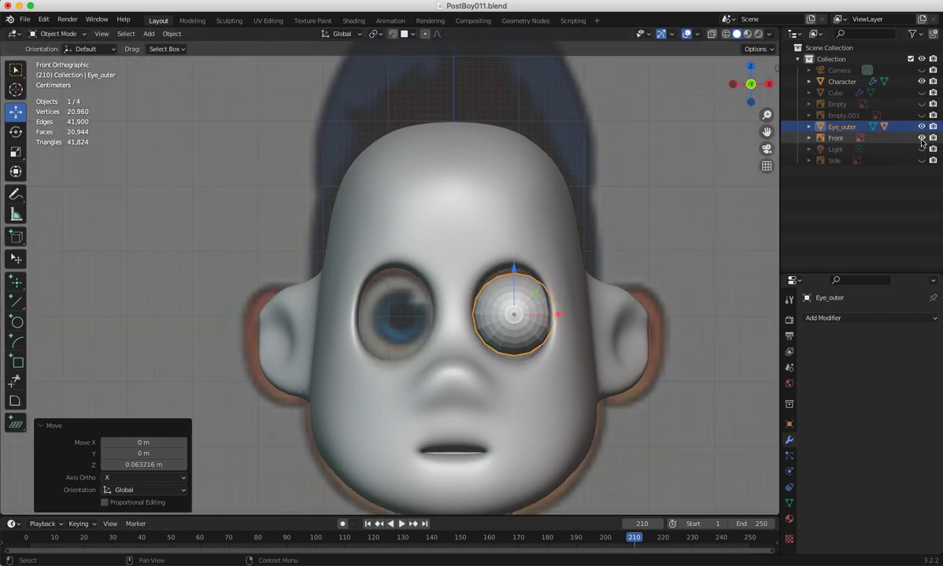
{"action": "left_click", "coordinate": [725, 34]}
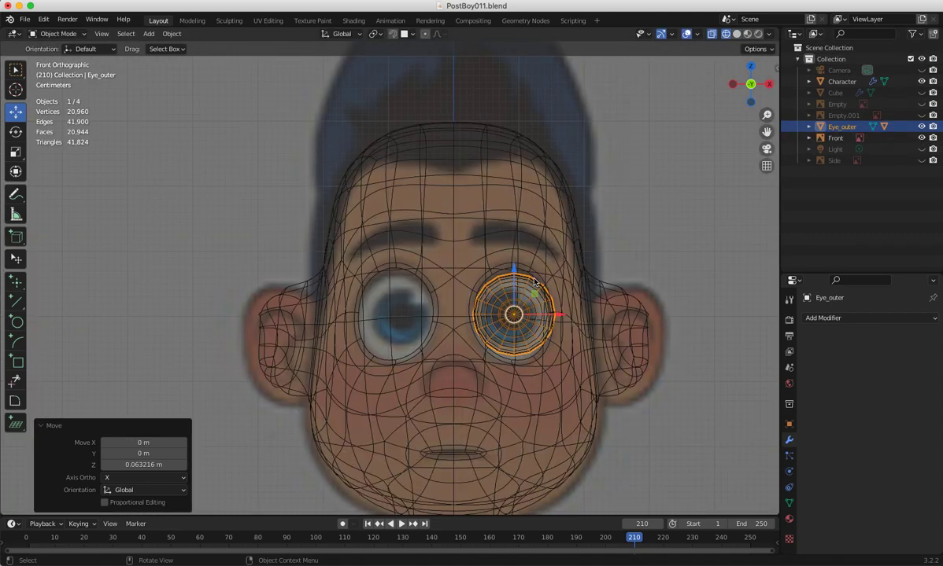
{"action": "left_click_drag", "start_coordinate": [557, 316], "coordinate": [554, 315]}
{"action": "middle_click_drag", "start_coordinate": [479, 395], "coordinate": [347, 347], "text": "ctrl"}
{"action": "middle_click_drag", "start_coordinate": [415, 334], "coordinate": [311, 264], "text": "shift"}
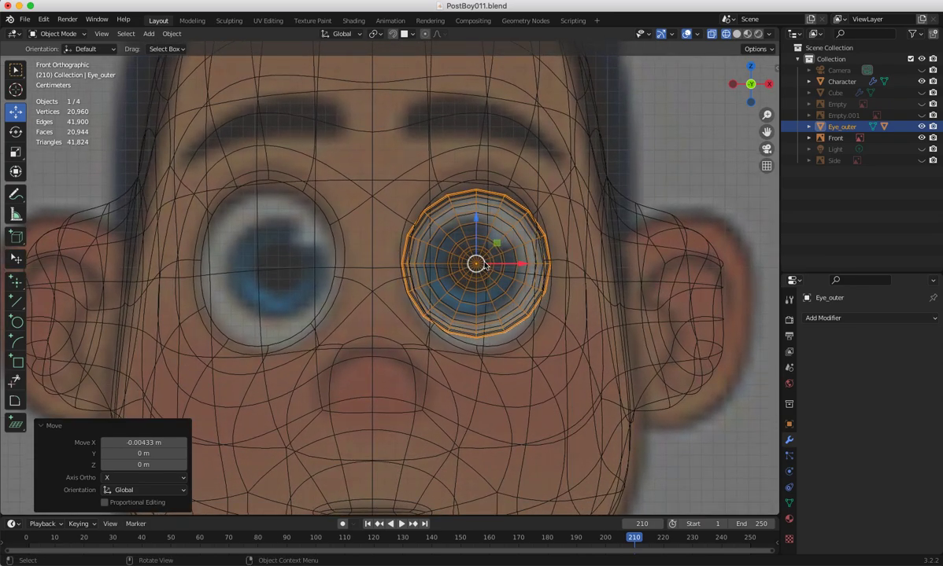
Scale Eye_outer up uniformly to about 1.014 against the front reference
{"action": "key", "text": "shift+space"}
{"action": "key", "text": "r"}
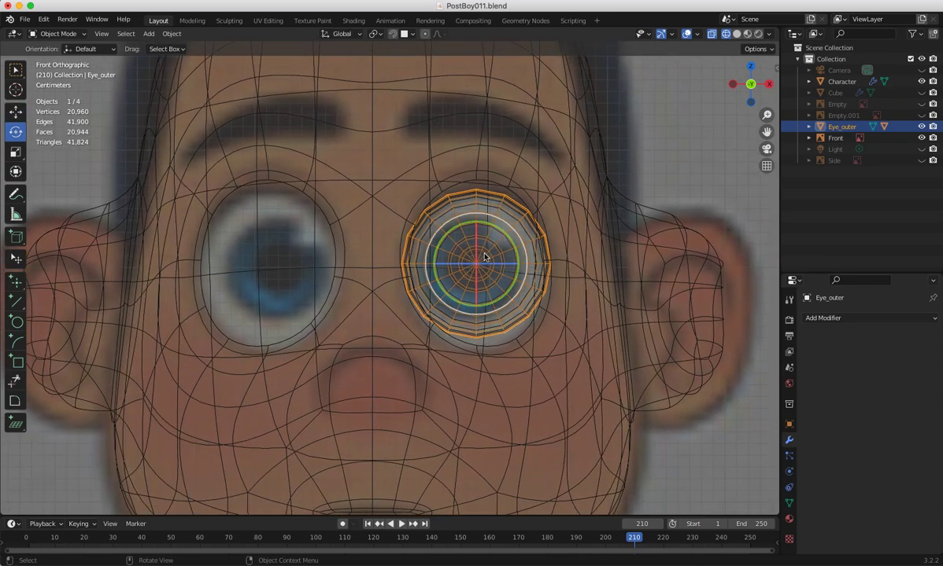
{"action": "key", "text": "shift+space"}
{"action": "key", "text": "s"}
{"action": "mouse_move", "coordinate": [509, 228]}
{"action": "left_mouse_down"}
{"action": "mouse_move", "coordinate": [511, 214]}
{"action": "mouse_move", "coordinate": [516, 221]}
{"action": "left_mouse_up"}
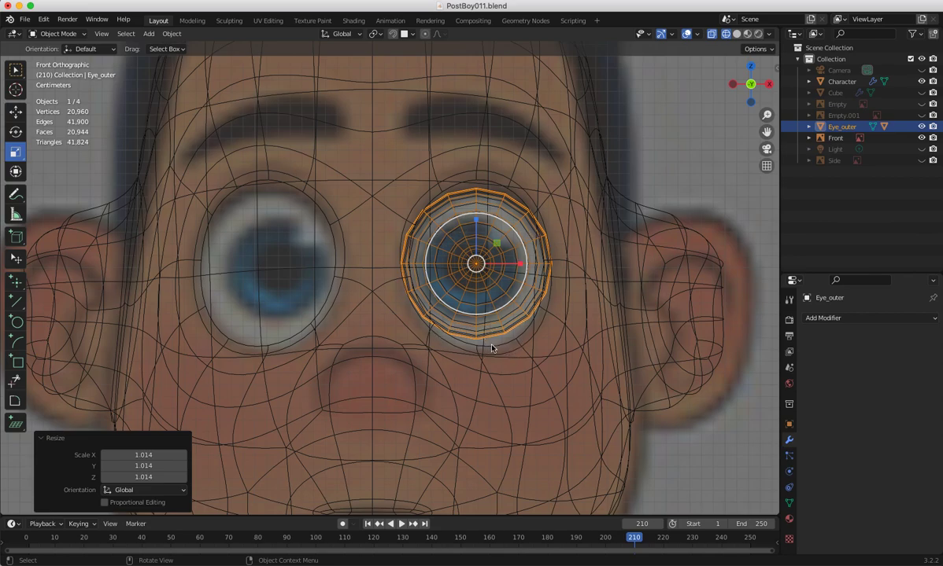
Show the Side reference in right orthographic view and move Eye_outer about -0.178 m along Y into the socket
{"action": "key", "text": "KP_3"}
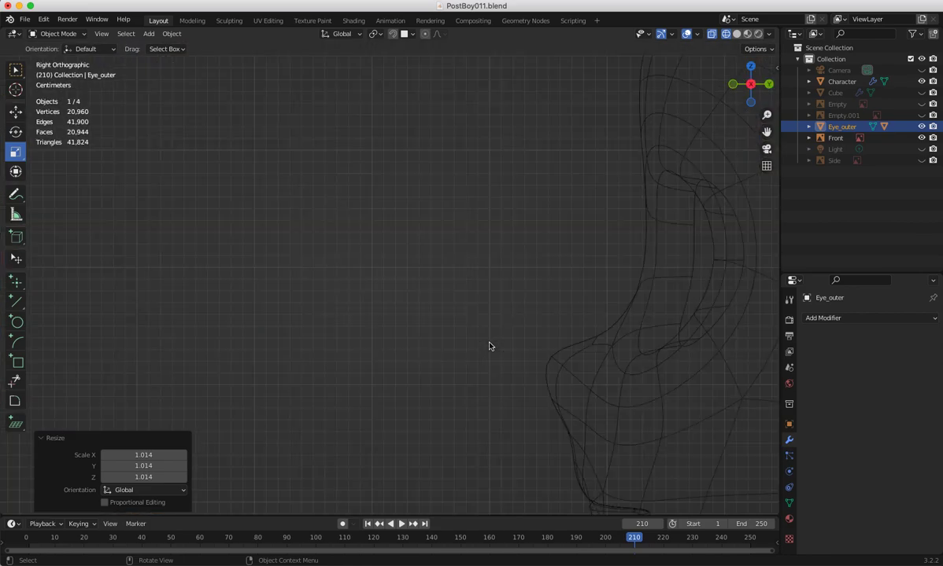
{"action": "key", "text": "KP_Decimal"}
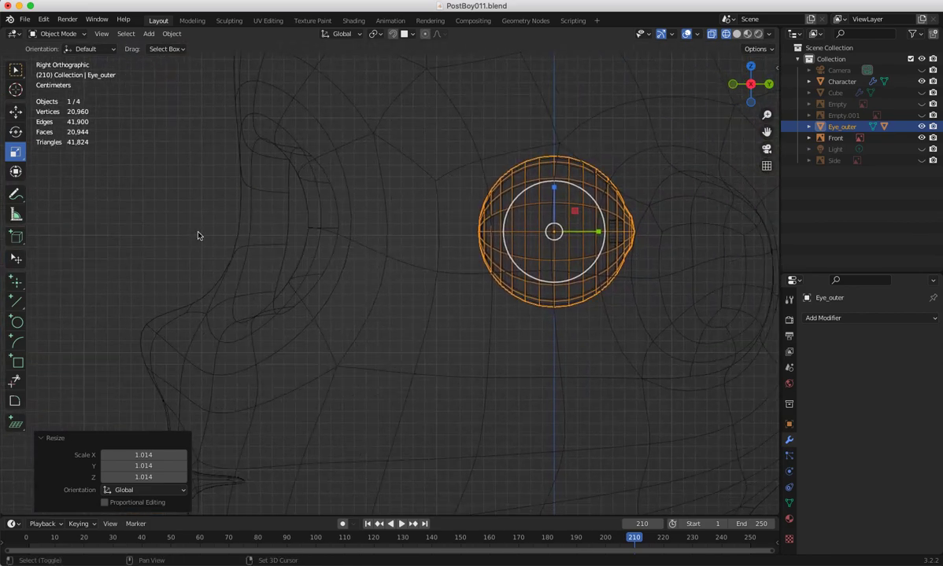
{"action": "left_click", "coordinate": [921, 161]}
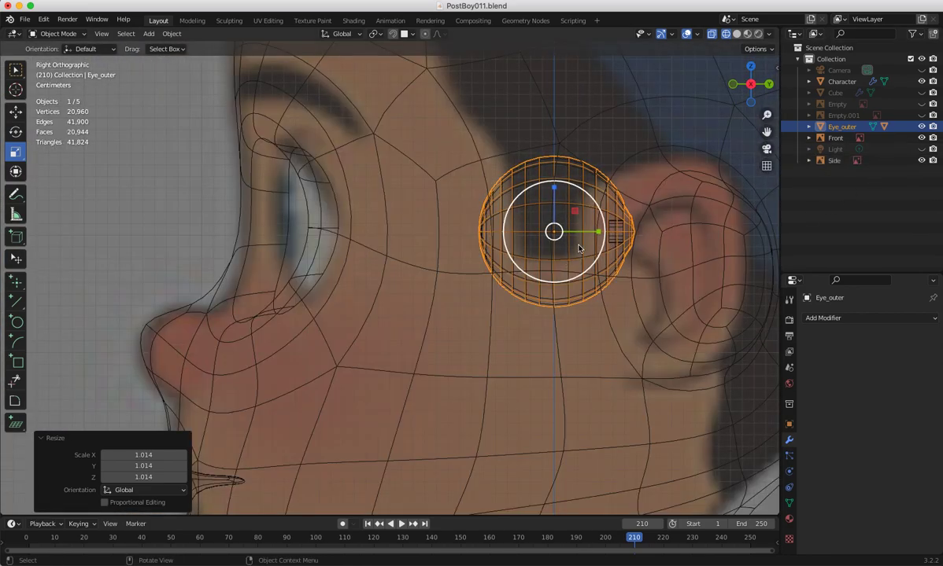
{"action": "key", "text": "g"}
{"action": "left_click_drag", "start_coordinate": [596, 230], "coordinate": [388, 231]}
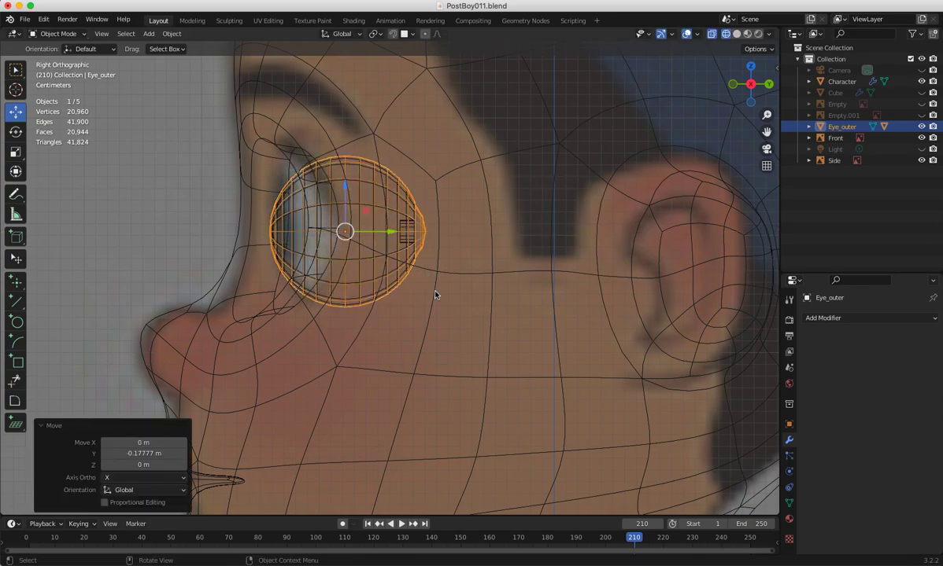
Deselect the eye, switch to Solid shading and examine how it fits the socket from several angles
{"action": "middle_click_drag", "start_coordinate": [513, 324], "coordinate": [358, 282]}
{"action": "left_click", "coordinate": [280, 276]}
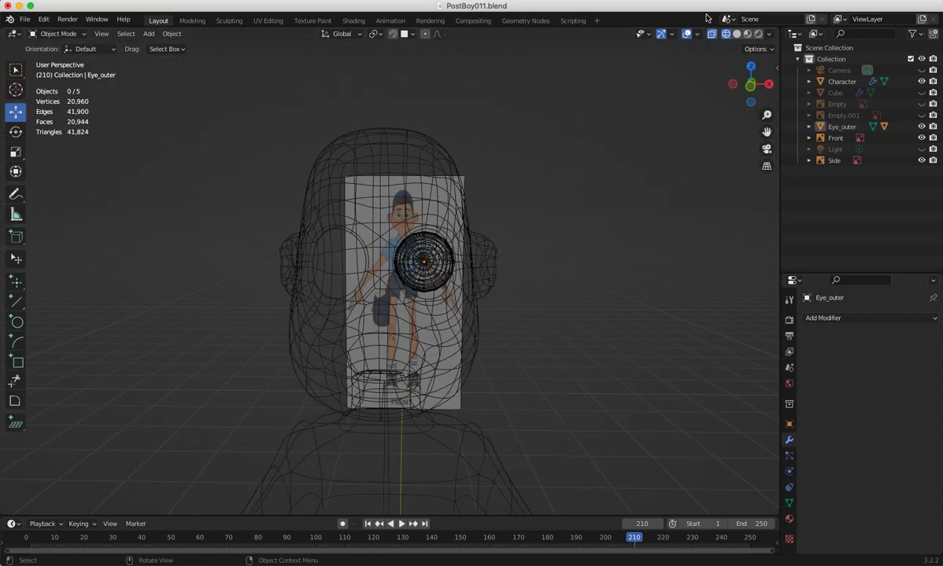
{"action": "left_click", "coordinate": [736, 34]}
{"action": "middle_click_drag", "start_coordinate": [615, 136], "coordinate": [203, 210]}
{"action": "middle_click_drag", "start_coordinate": [381, 256], "coordinate": [440, 267]}
Select Eye_outer, scale it up uniformly to about 1.164 to fill the socket and check it in front orthographic view
{"action": "left_click", "coordinate": [442, 269]}
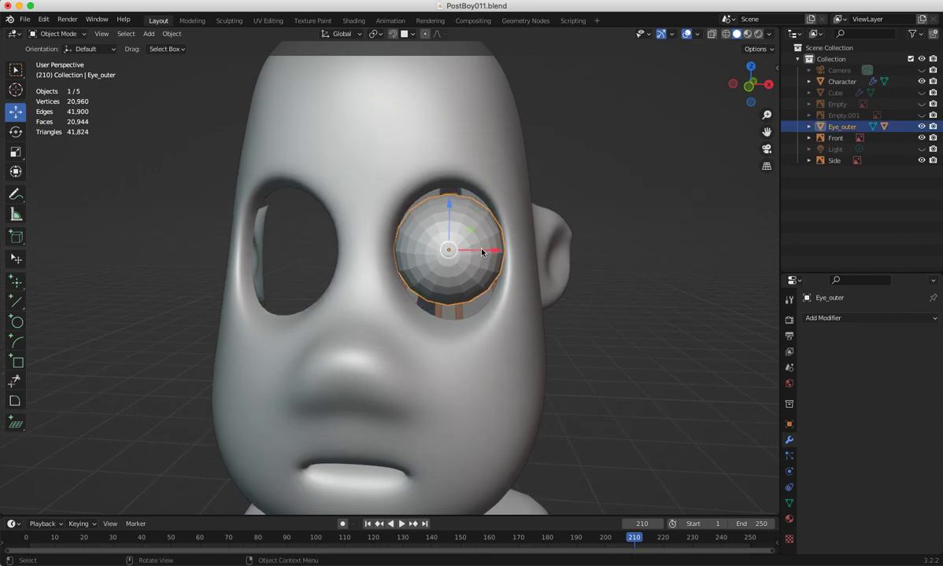
{"action": "key", "text": "shift+space"}
{"action": "key", "text": "s"}
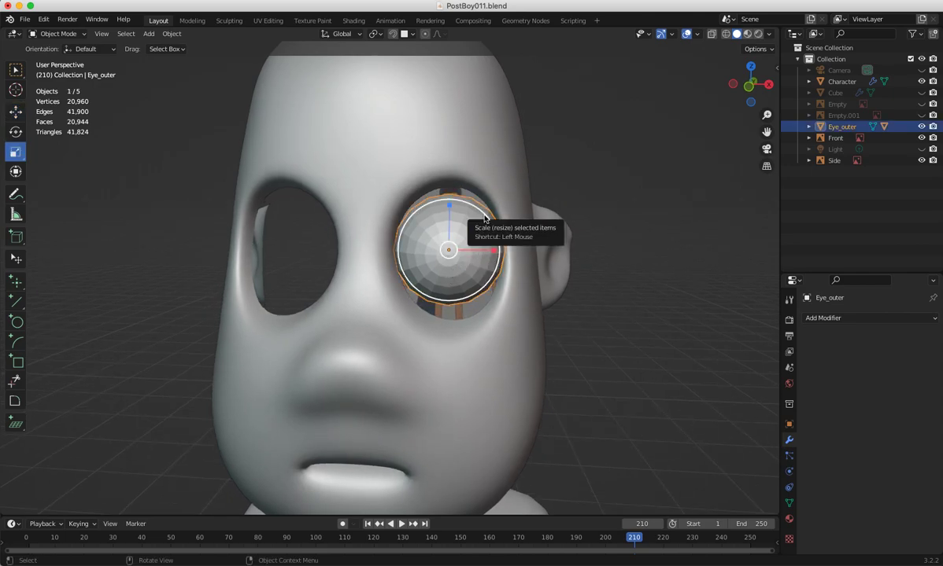
{"action": "left_click_drag", "start_coordinate": [491, 213], "coordinate": [500, 205]}
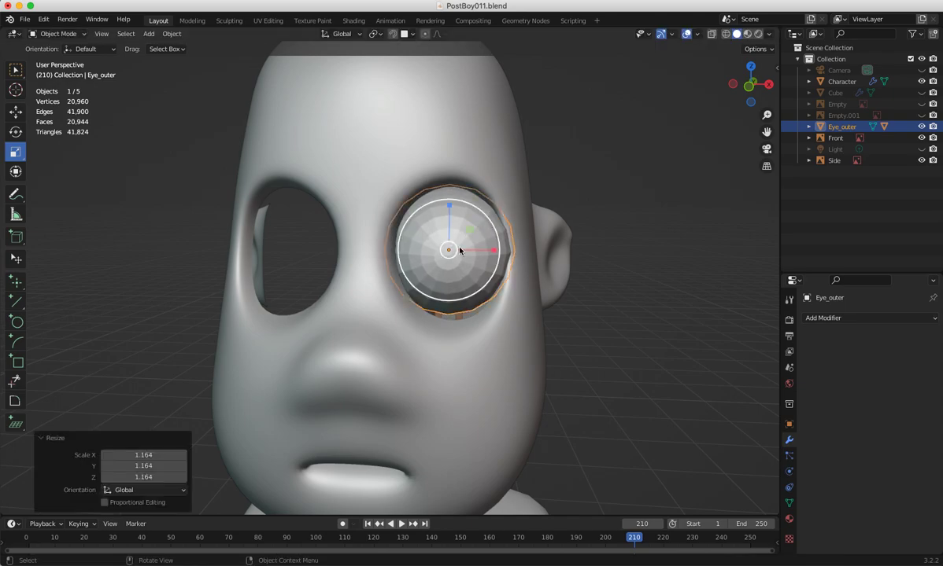
{"action": "key", "text": "KP_1"}
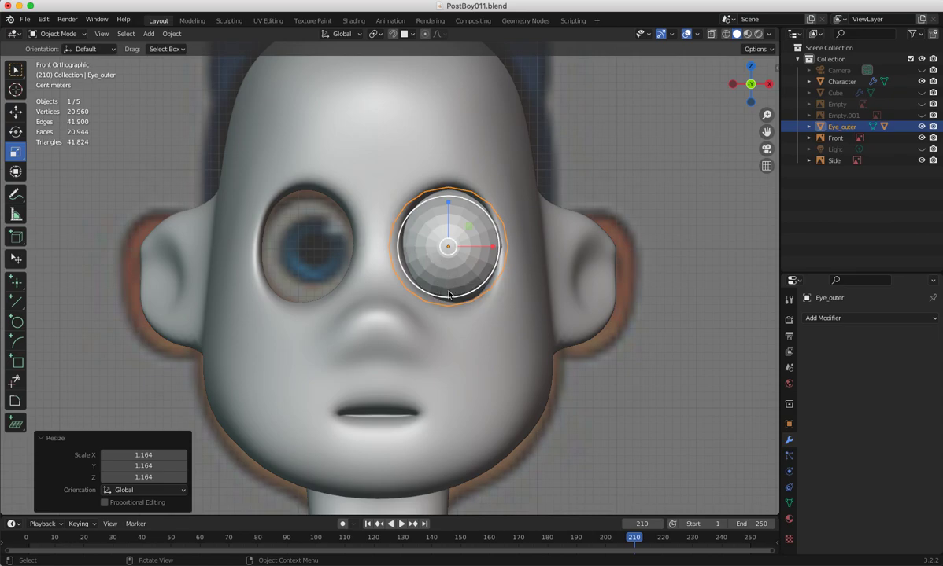
Move Eye_outer about -0.004 m along Y in right orthographic view, and deselect it to check its fit in the socket
{"action": "key", "text": "KP_3"}
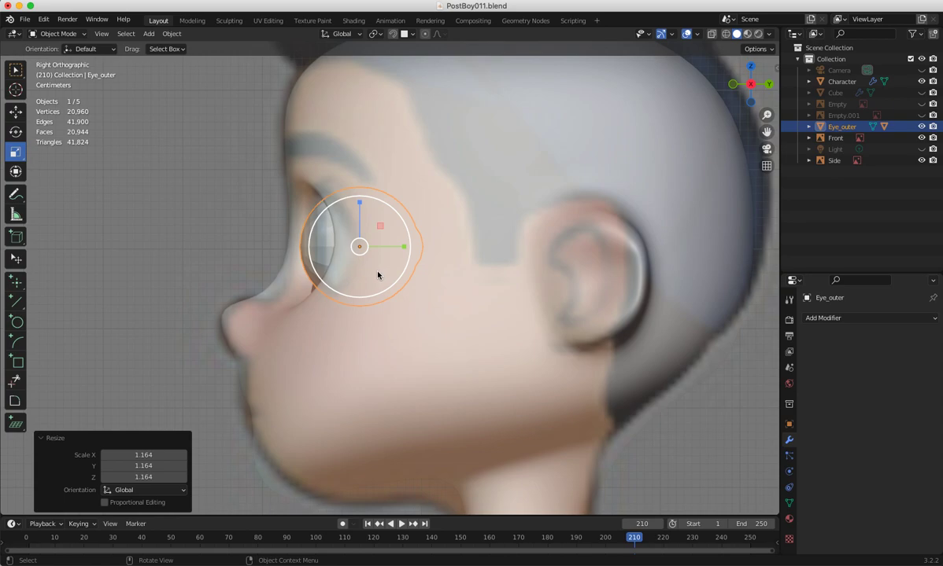
{"action": "key", "text": "g"}
{"action": "left_click_drag", "start_coordinate": [407, 249], "coordinate": [396, 246]}
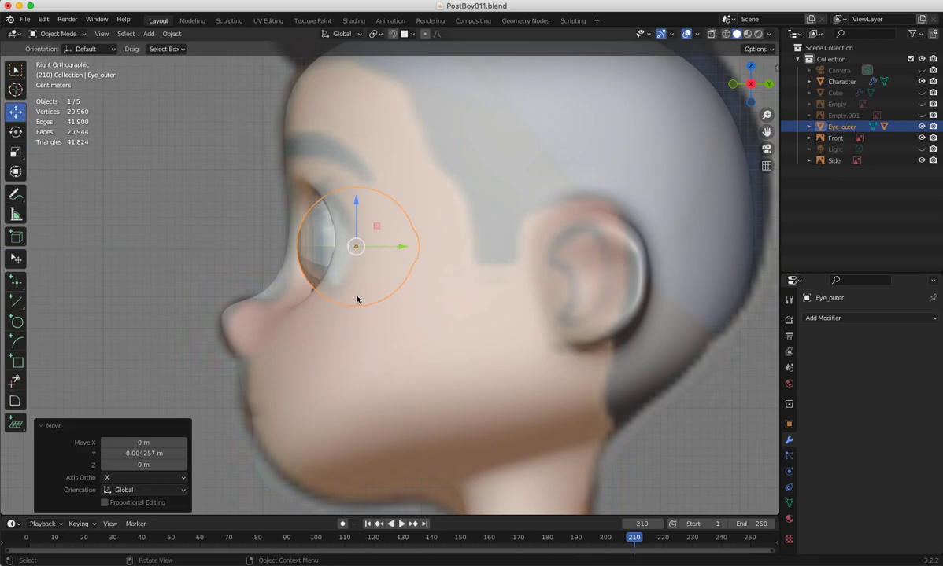
{"action": "middle_click_drag", "start_coordinate": [358, 307], "coordinate": [384, 304]}
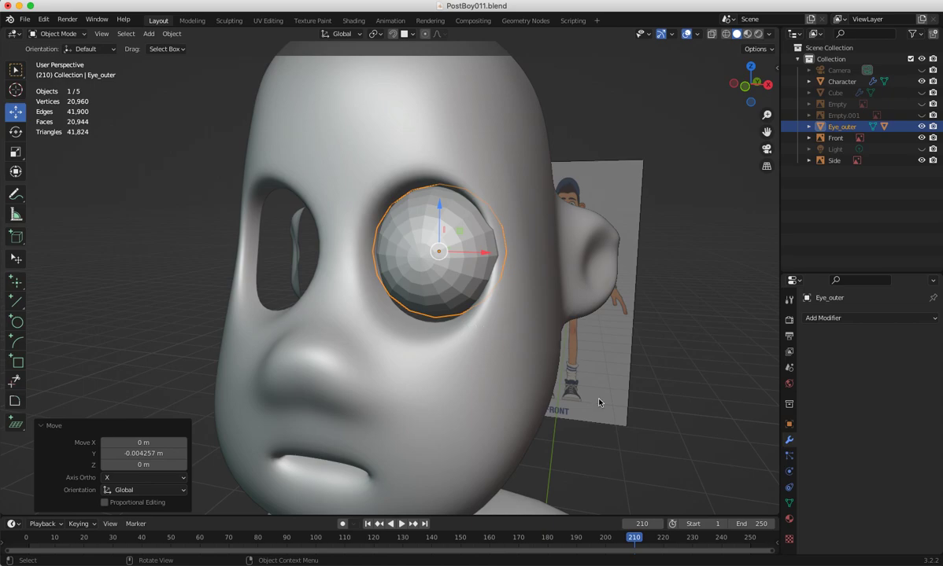
{"action": "middle_click_drag", "start_coordinate": [594, 390], "coordinate": [367, 353]}
{"action": "left_click", "coordinate": [224, 313]}
{"action": "middle_click_drag", "start_coordinate": [223, 314], "coordinate": [337, 314]}
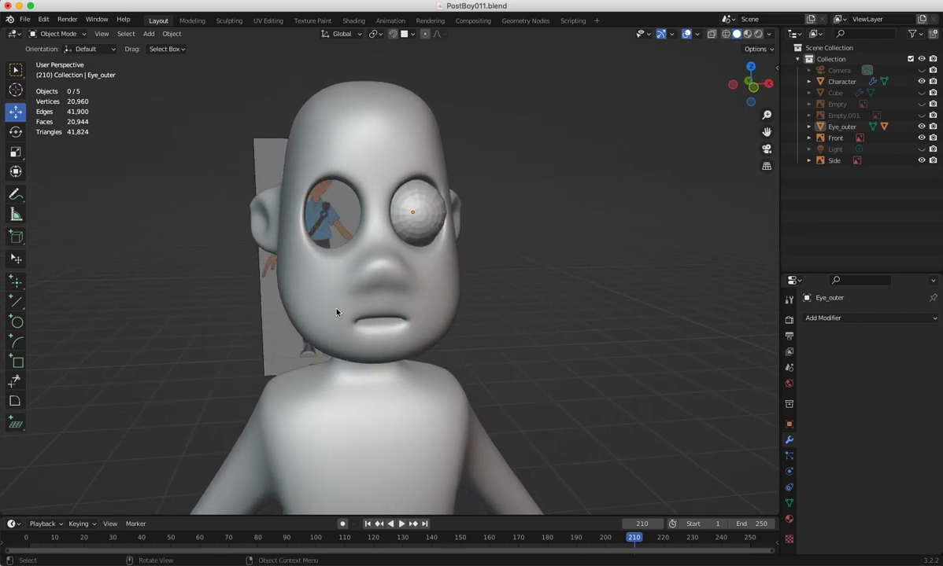
Hide the Front reference image, look over the whole character and select Eye_outer
{"action": "left_click", "coordinate": [921, 137]}
{"action": "scroll", "coordinate": [448, 338], "scroll_direction": "down", "scroll_amount": 5}
{"action": "middle_click_drag", "start_coordinate": [459, 331], "coordinate": [489, 257], "text": "shift"}
{"action": "mouse_move", "coordinate": [388, 274]}
{"action": "middle_mouse_down"}
{"action": "mouse_move", "coordinate": [394, 299]}
{"action": "mouse_move", "coordinate": [376, 277]}
{"action": "middle_mouse_up"}
{"action": "mouse_move", "coordinate": [299, 225]}
{"action": "middle_mouse_down"}
{"action": "mouse_move", "coordinate": [191, 231]}
{"action": "mouse_move", "coordinate": [297, 225]}
{"action": "middle_mouse_up"}
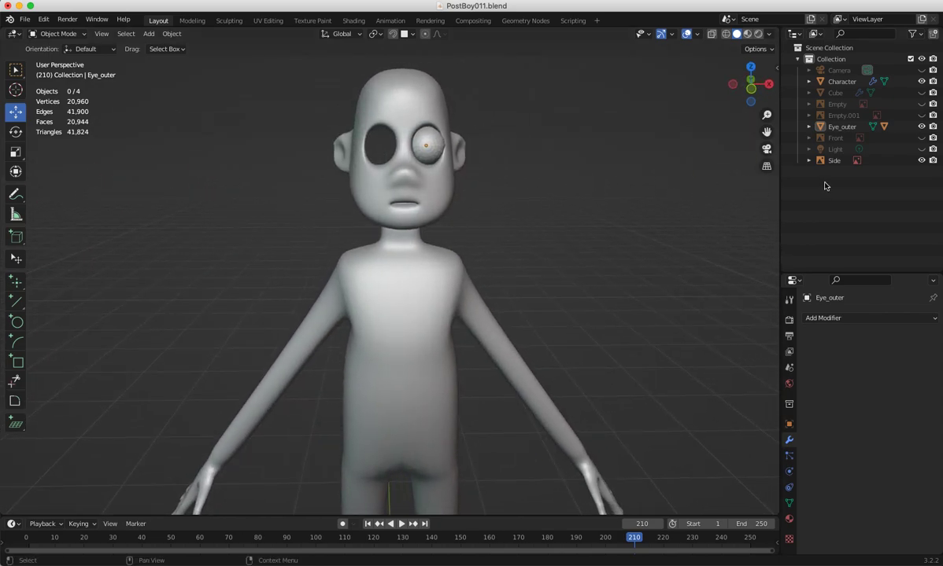
{"action": "middle_click_drag", "start_coordinate": [472, 209], "coordinate": [653, 417], "text": "ctrl"}
{"action": "middle_click_drag", "start_coordinate": [556, 244], "coordinate": [541, 147], "text": "shift"}
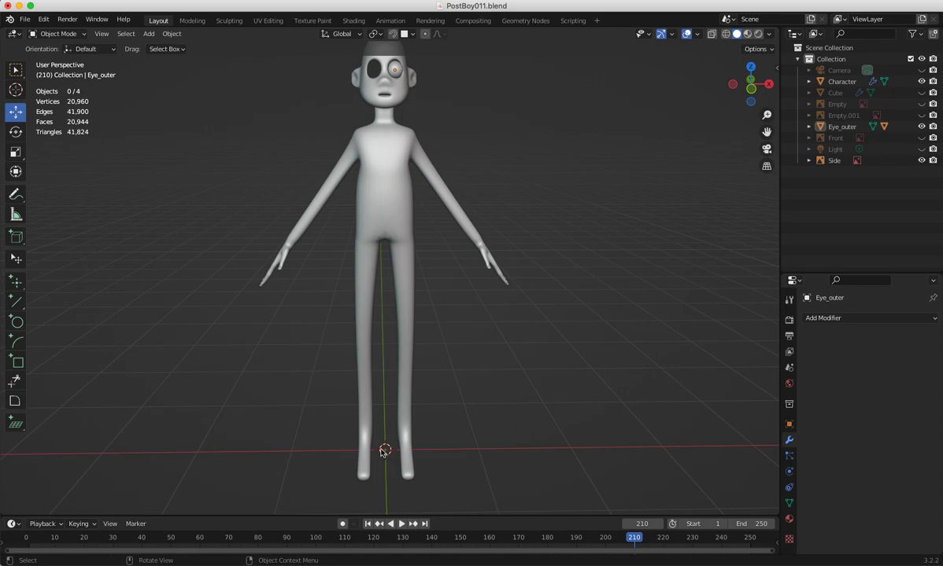
{"action": "middle_click_drag", "start_coordinate": [401, 278], "coordinate": [417, 399], "text": "shift"}
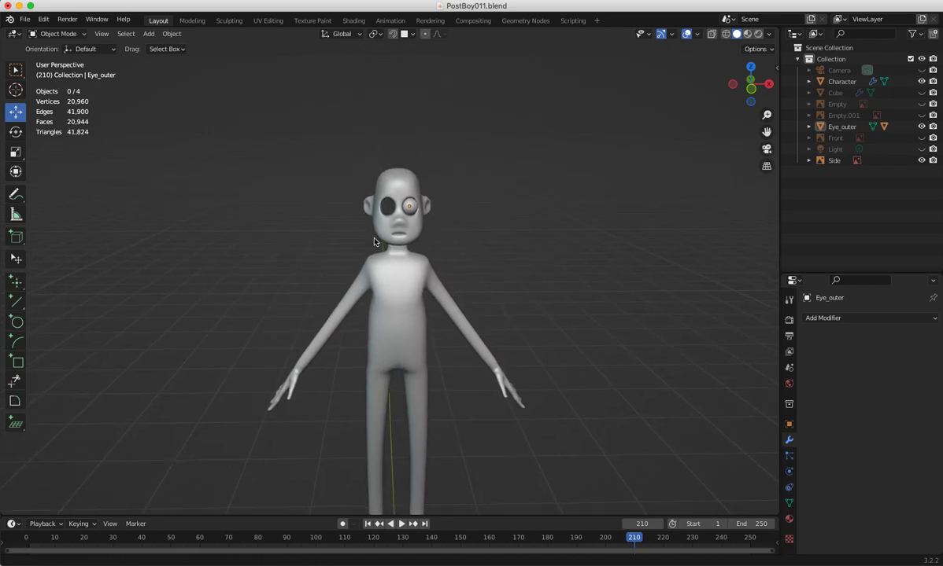
{"action": "middle_click_drag", "start_coordinate": [381, 244], "coordinate": [274, 178], "text": "ctrl"}
{"action": "left_click", "coordinate": [440, 104]}
{"action": "middle_click_drag", "start_coordinate": [429, 117], "coordinate": [409, 182]}
{"action": "left_click", "coordinate": [846, 318]}
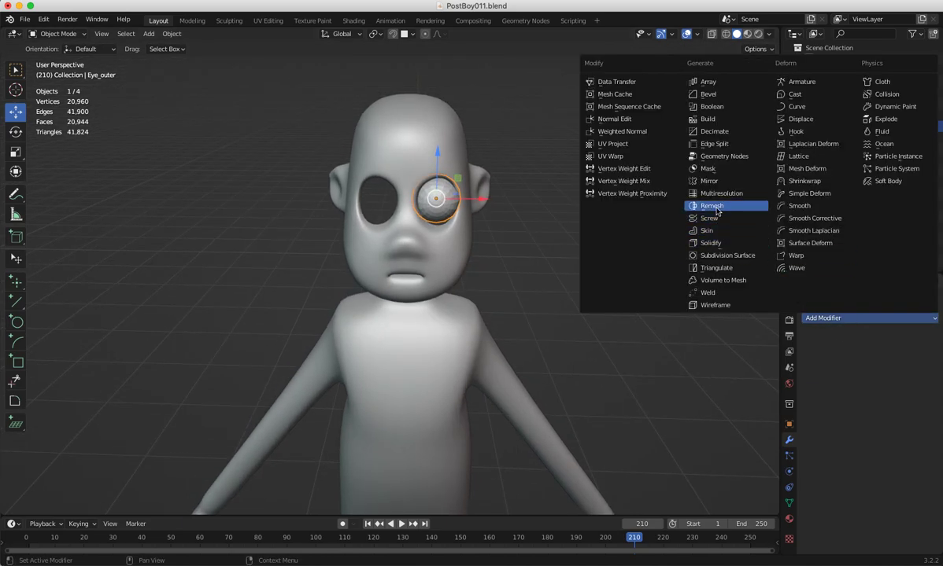
{"action": "left_click", "coordinate": [710, 182]}
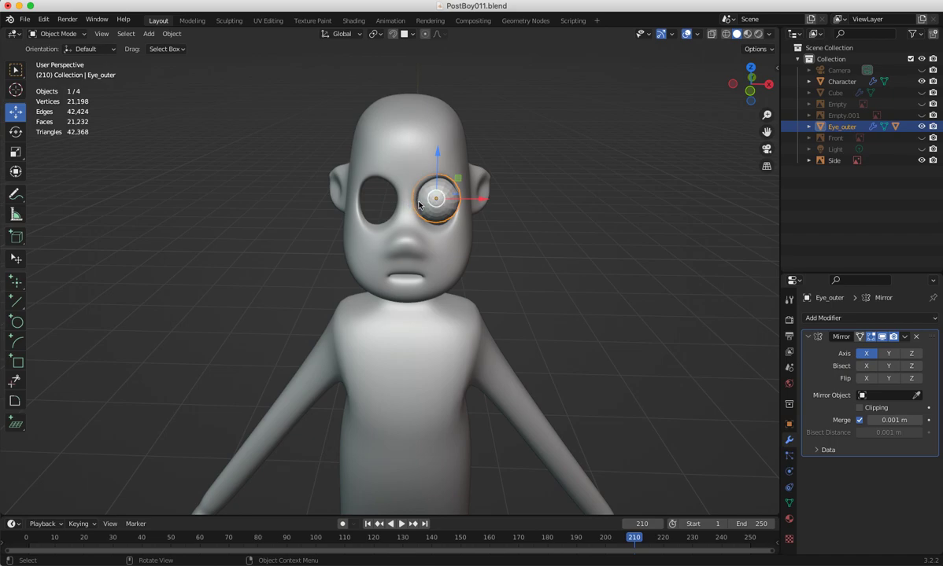
{"action": "key", "text": "ctrl+z"}
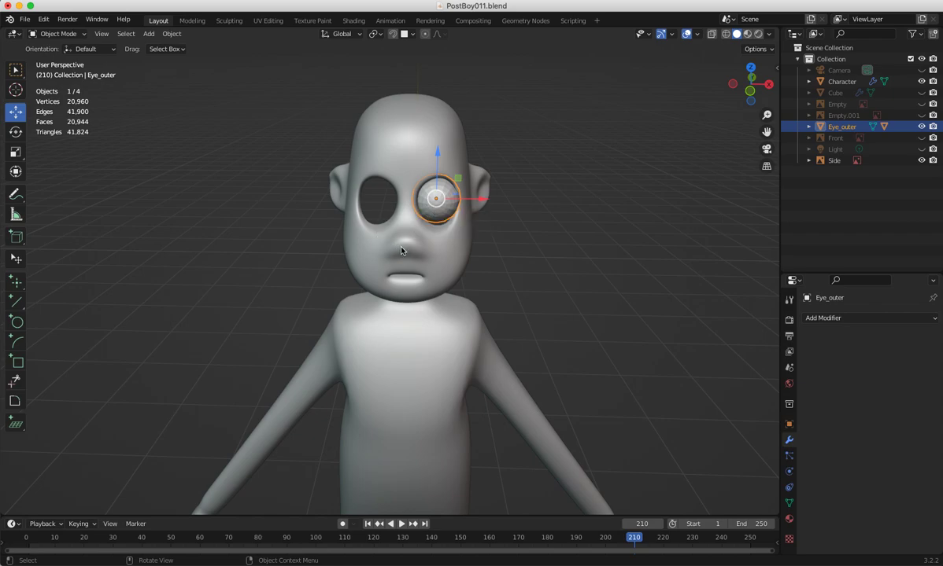
Snap the 3D cursor to the world origin and set Eye_outer's origin to the 3D cursor
{"action": "key", "text": "shift+s"}
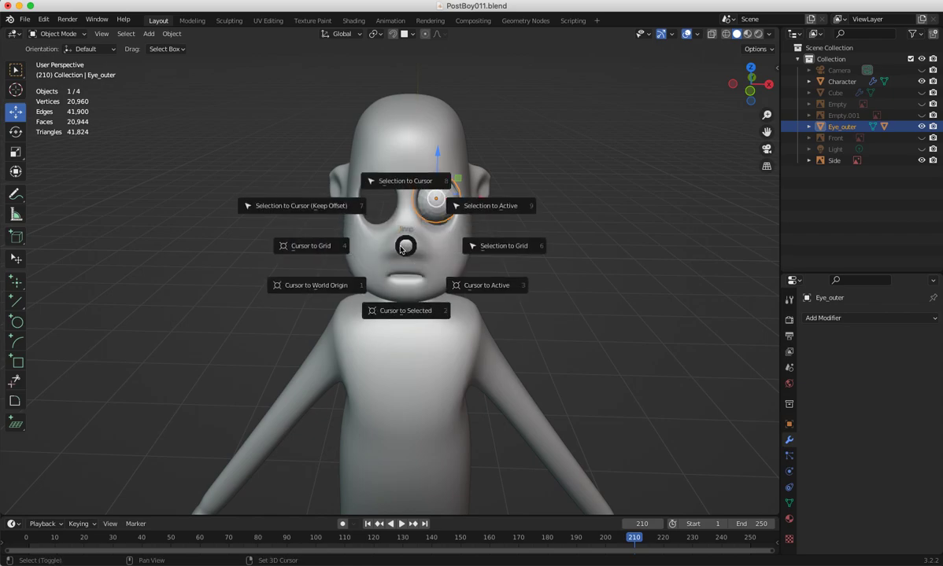
{"action": "left_click", "coordinate": [316, 288]}
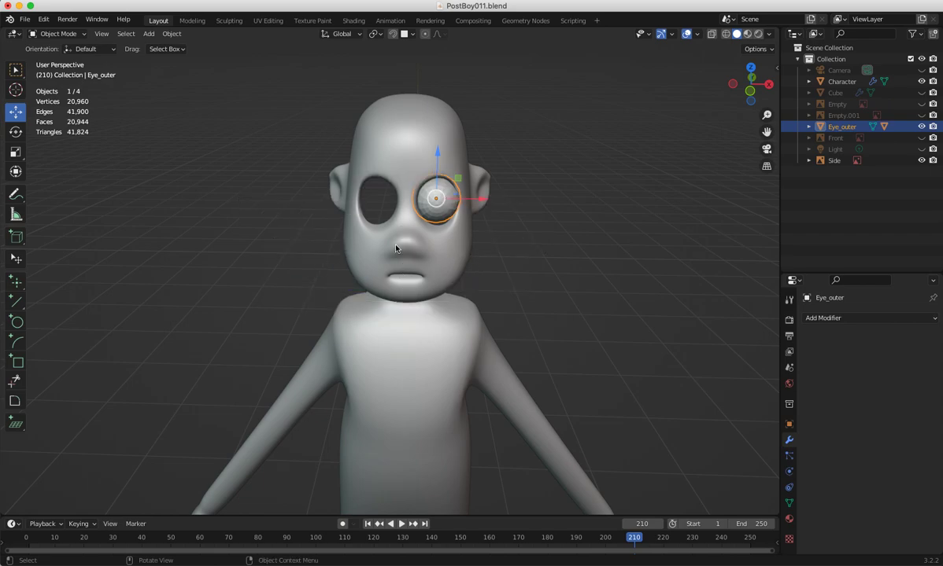
{"action": "left_click", "coordinate": [173, 34]}
{"action": "mouse_move", "coordinate": [196, 59]}
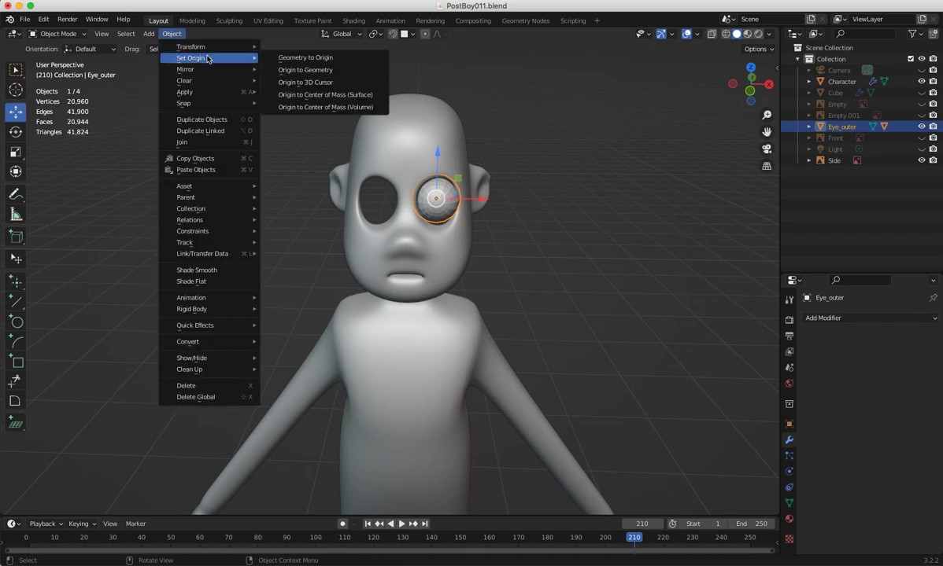
{"action": "left_click", "coordinate": [285, 83]}
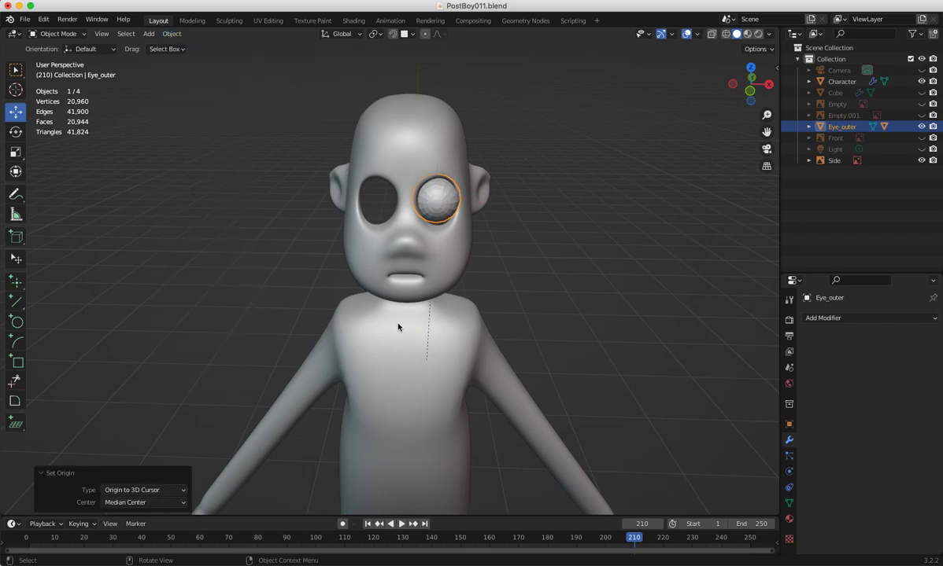
Add a Mirror modifier on the X axis to Eye_outer to create the second outer eye
{"action": "middle_click_drag", "start_coordinate": [410, 330], "coordinate": [646, 545], "text": "ctrl"}
{"action": "middle_click_drag", "start_coordinate": [490, 415], "coordinate": [286, 181], "text": "shift"}
{"action": "middle_click_drag", "start_coordinate": [269, 192], "coordinate": [298, 208]}
{"action": "left_click", "coordinate": [826, 318]}
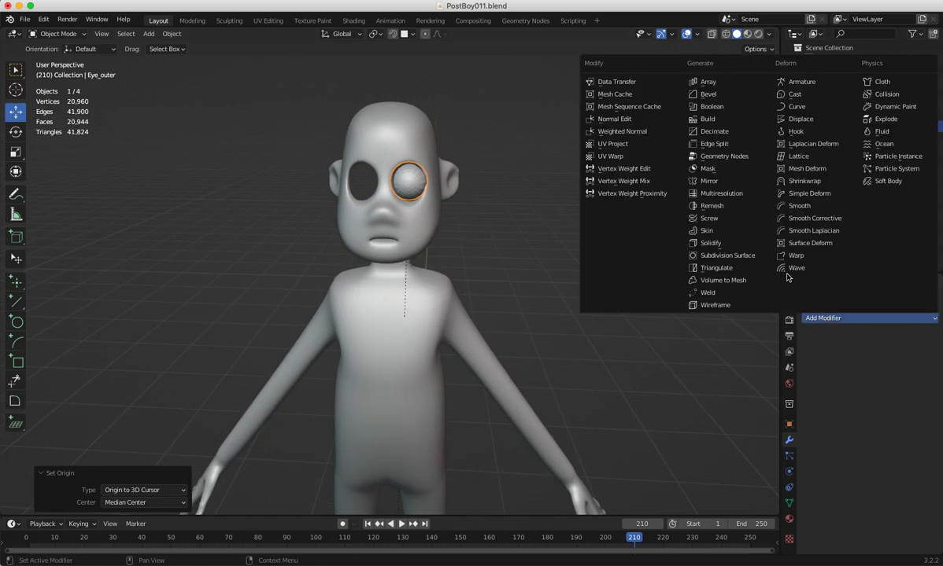
{"action": "left_click", "coordinate": [710, 183]}
Deselect the eyes and examine how both sit in their sockets from the front and the sides
{"action": "middle_click_drag", "start_coordinate": [307, 278], "coordinate": [386, 290]}
{"action": "middle_click_drag", "start_coordinate": [264, 234], "coordinate": [255, 309], "text": "ctrl"}
{"action": "left_click", "coordinate": [175, 301]}
{"action": "middle_click_drag", "start_coordinate": [175, 301], "coordinate": [361, 221]}
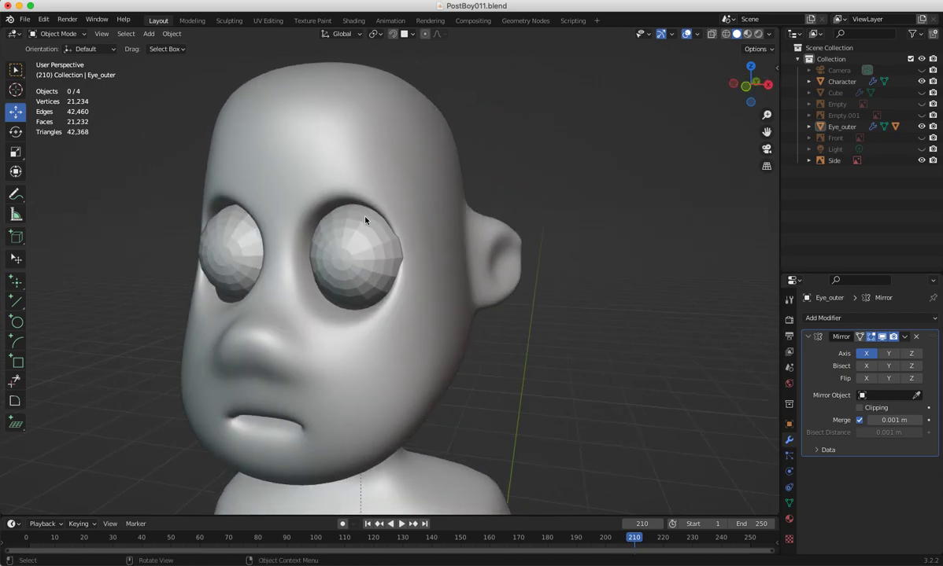
{"action": "middle_click_drag", "start_coordinate": [352, 320], "coordinate": [400, 273]}
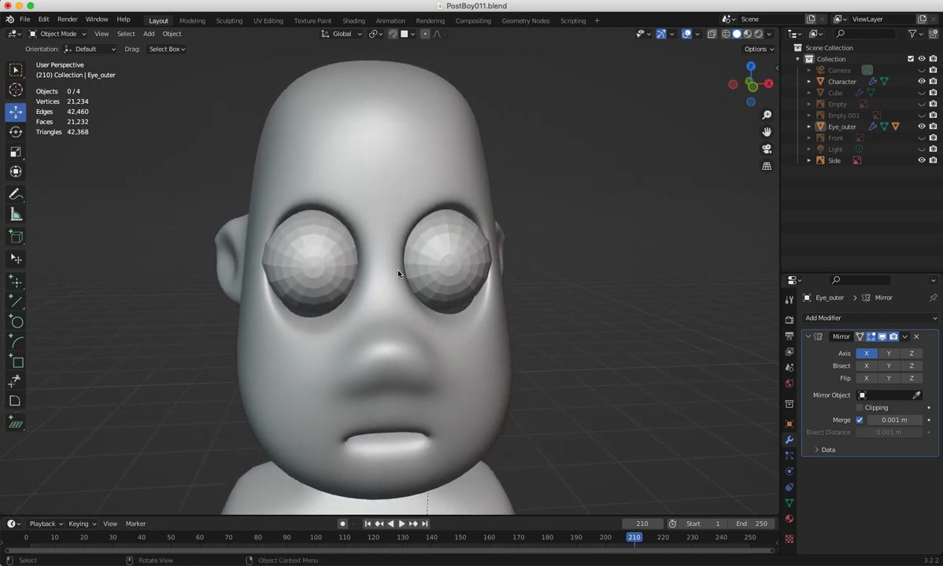
{"action": "middle_click_drag", "start_coordinate": [460, 268], "coordinate": [201, 206]}
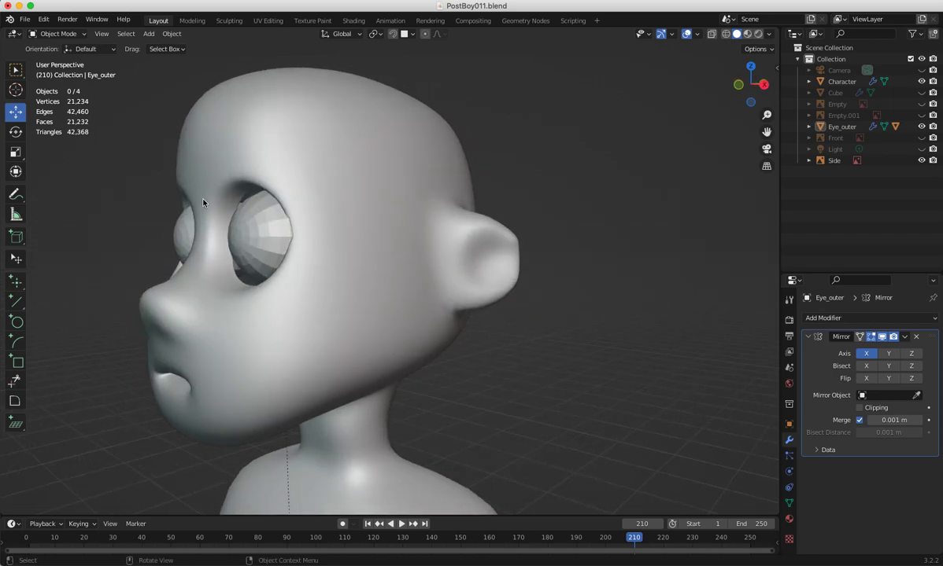
{"action": "middle_click_drag", "start_coordinate": [259, 294], "coordinate": [453, 318]}
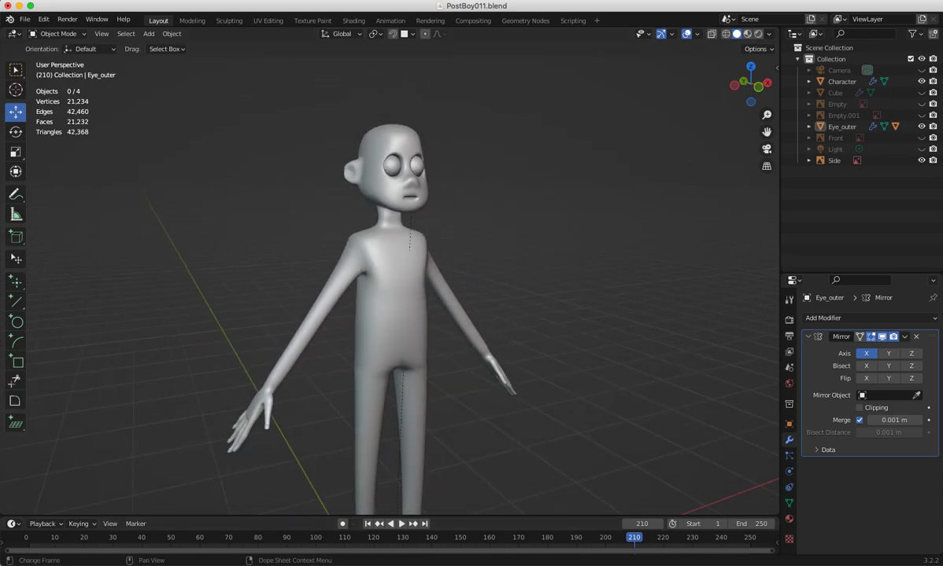
{"action": "left_click", "coordinate": [535, 565]}
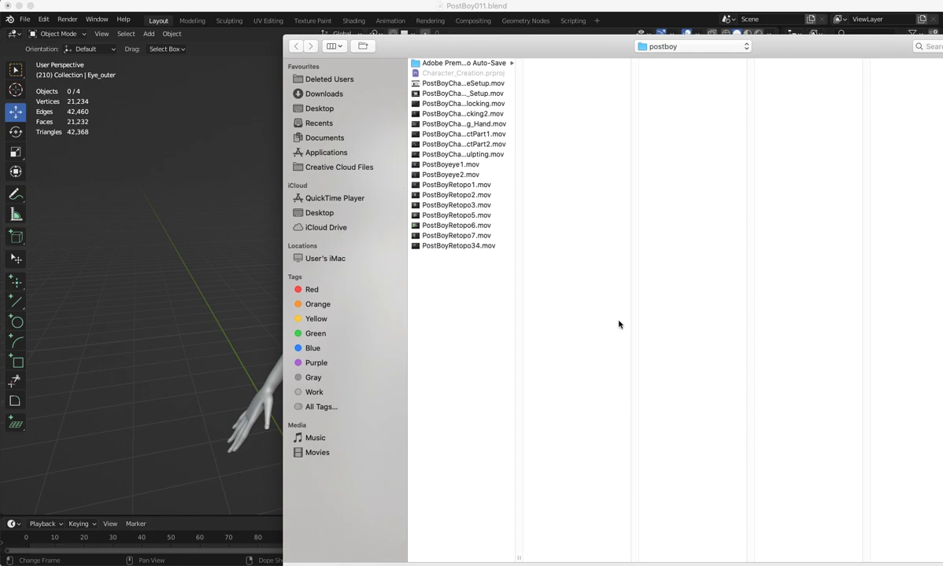